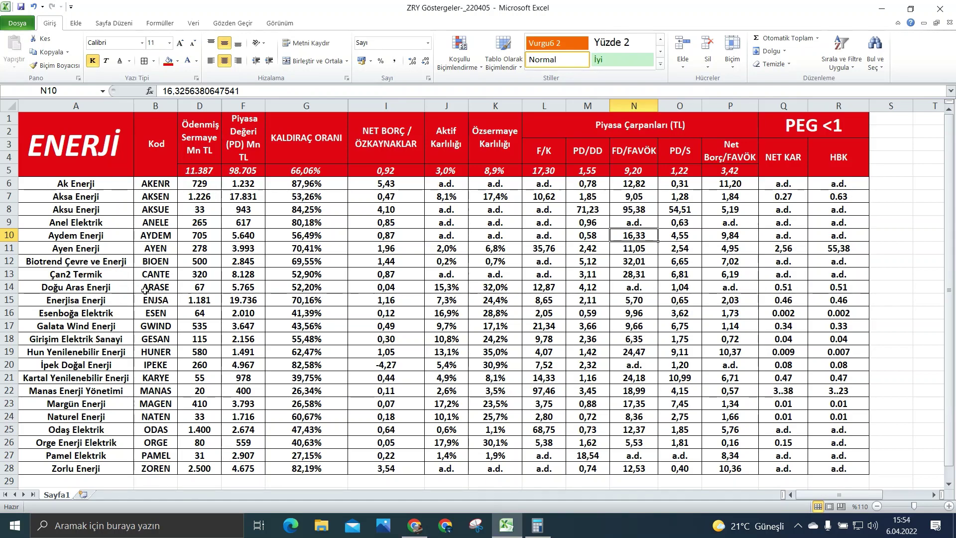
In Calculator, divide the energy sector's total paid-in capital, 11387, by 23 to get the company average, then return to the worksheet
click(538, 527)
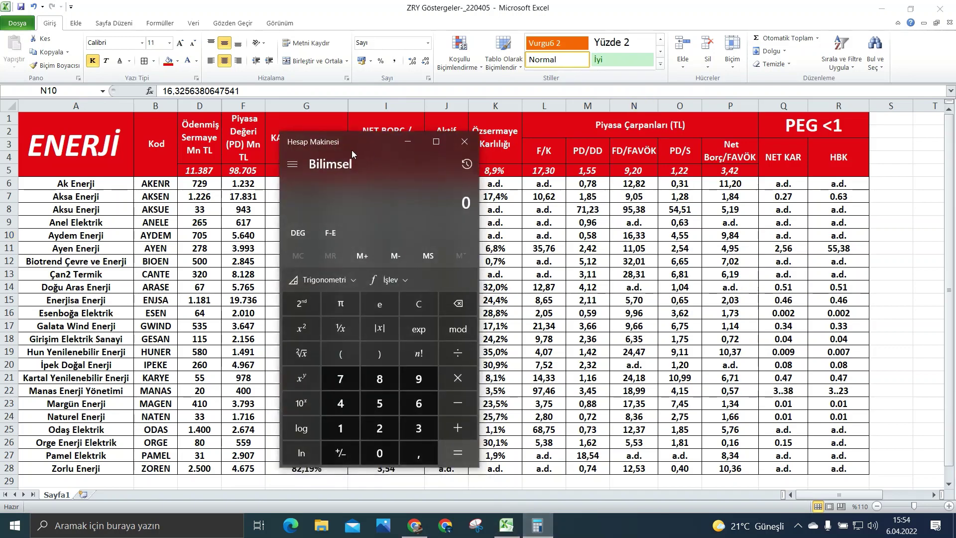
drag(354, 140, 599, 169)
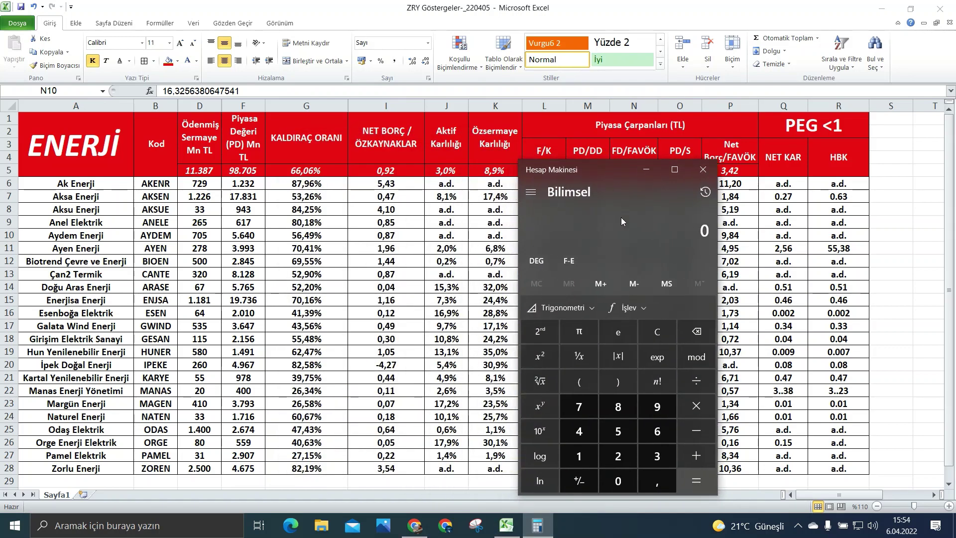
text(11)
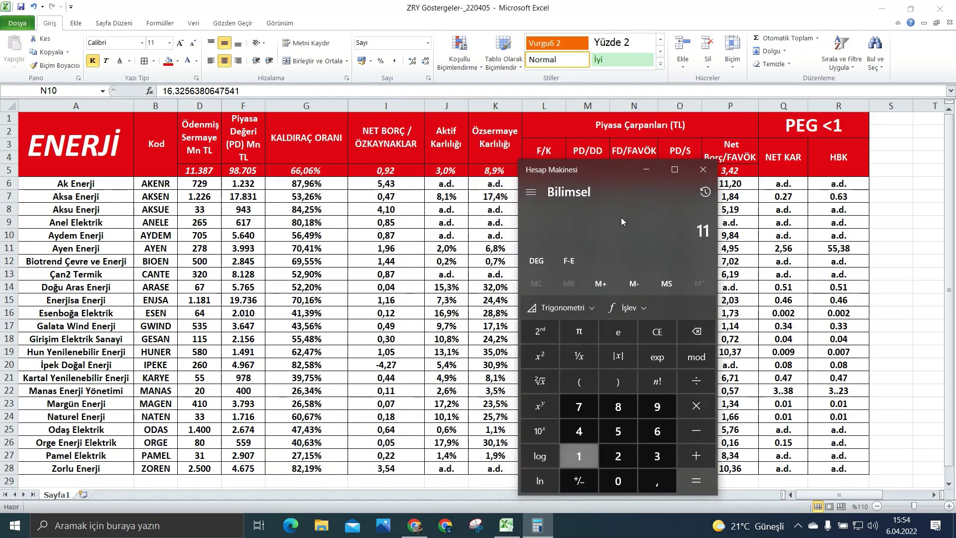
text(387/23)
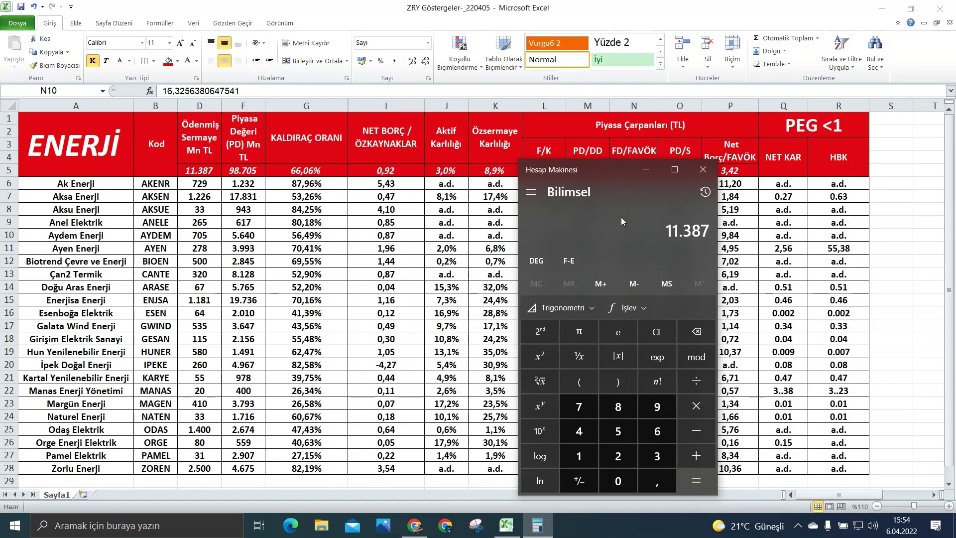
key(Return)
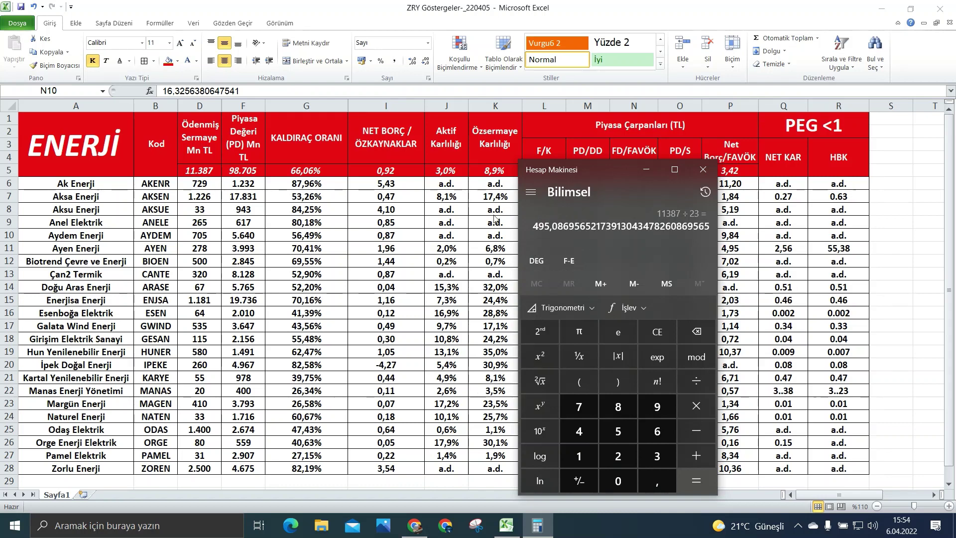
click(647, 170)
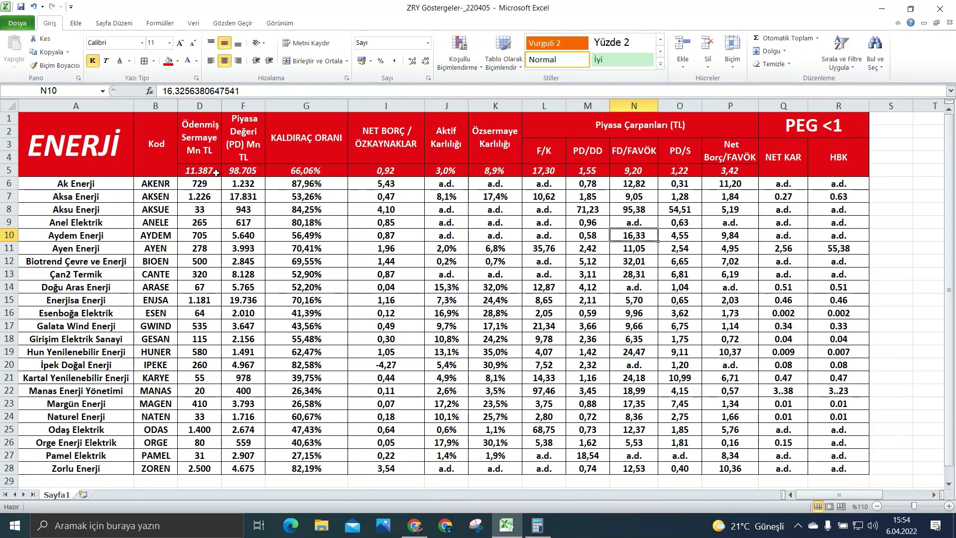
Delete the Ak Enerji and Aksa Enerji rows from the energy table
click(199, 185)
drag(200, 185, 201, 194)
click(201, 195)
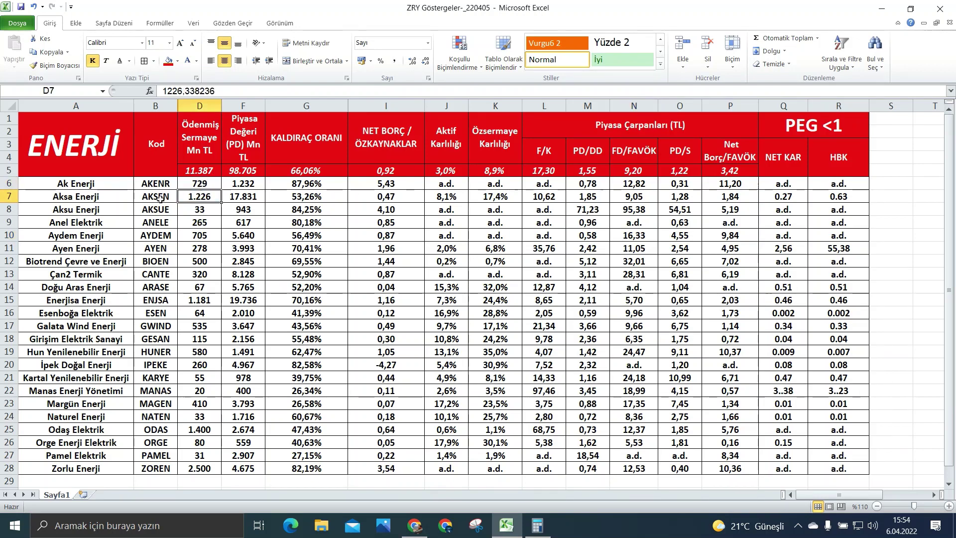
drag(10, 183, 10, 196)
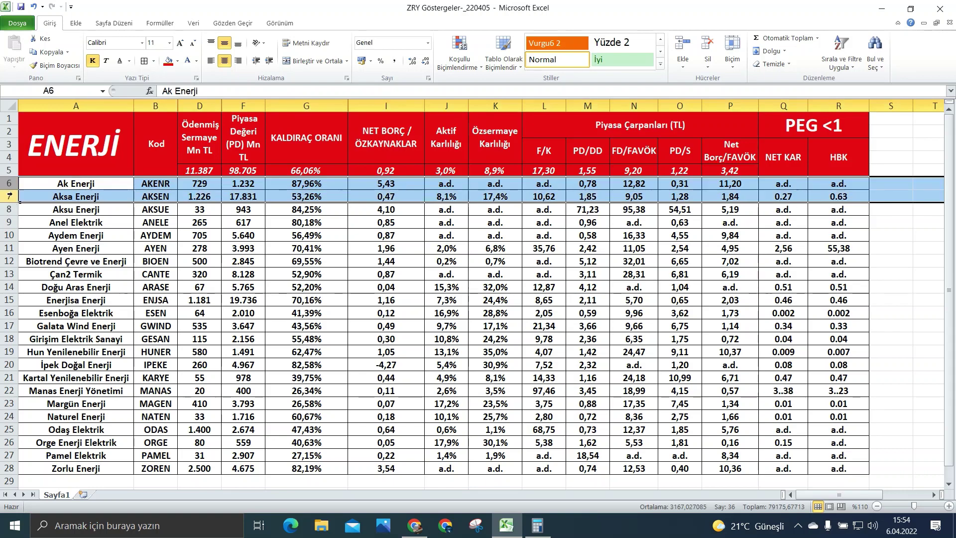
right_click(10, 197)
click(49, 282)
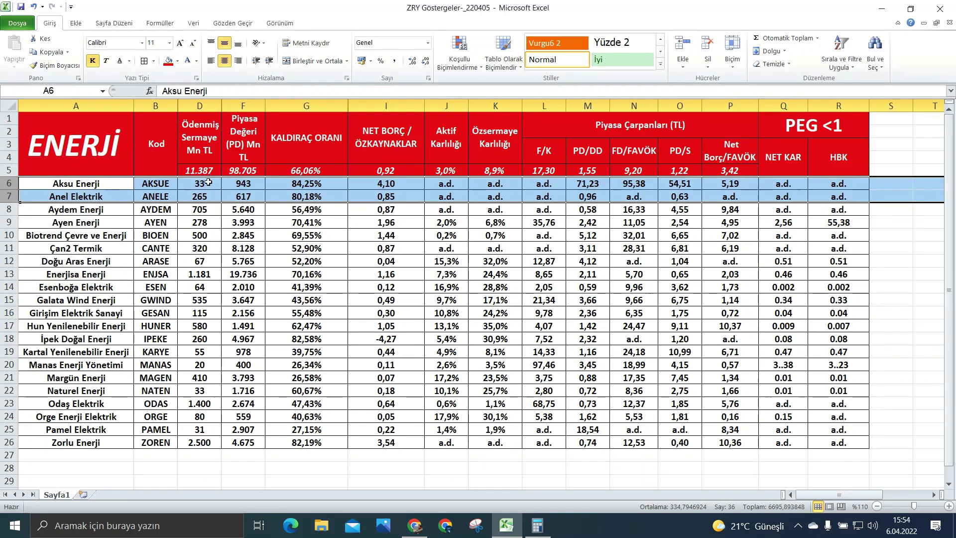
Delete the Aydem Enerji and Biotrend Çevre ve Enerji rows from the energy table
click(199, 213)
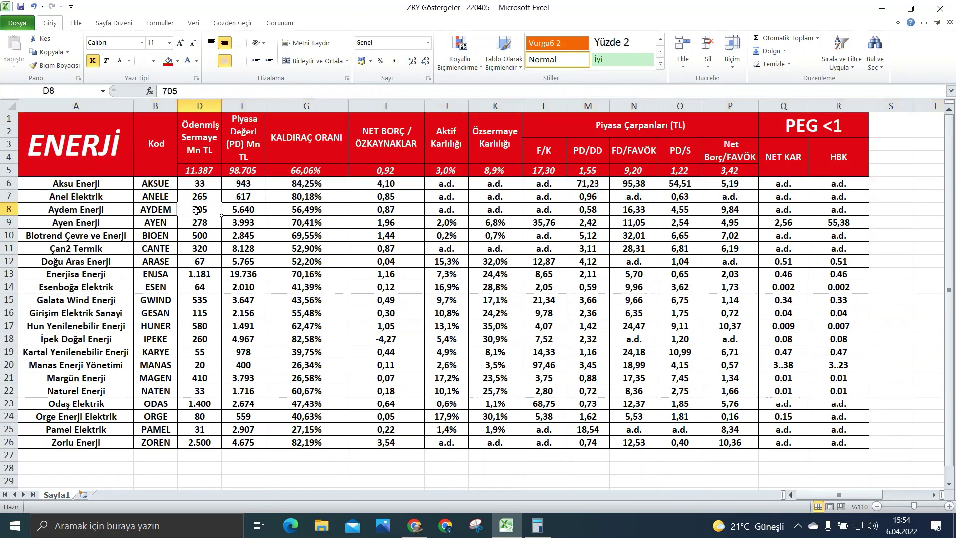
right_click(15, 213)
click(95, 299)
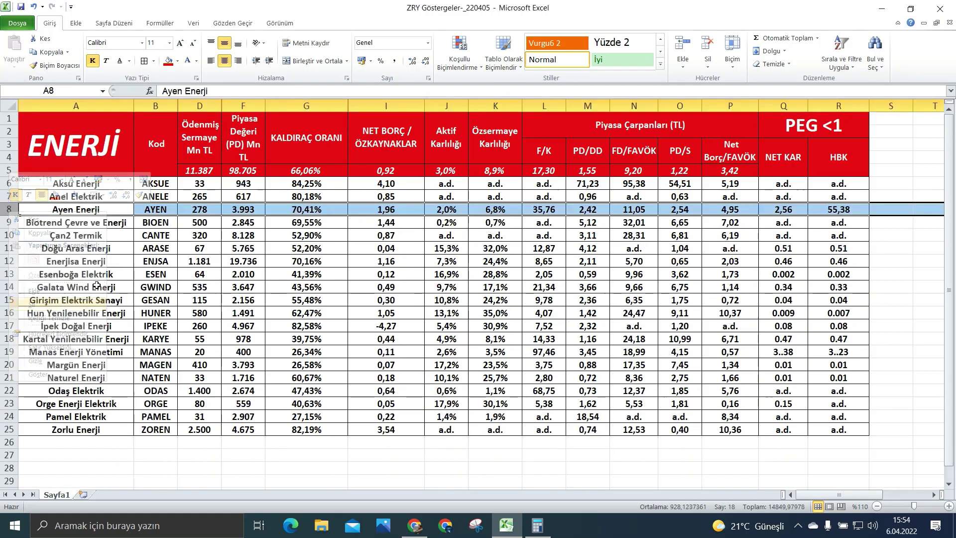
click(196, 224)
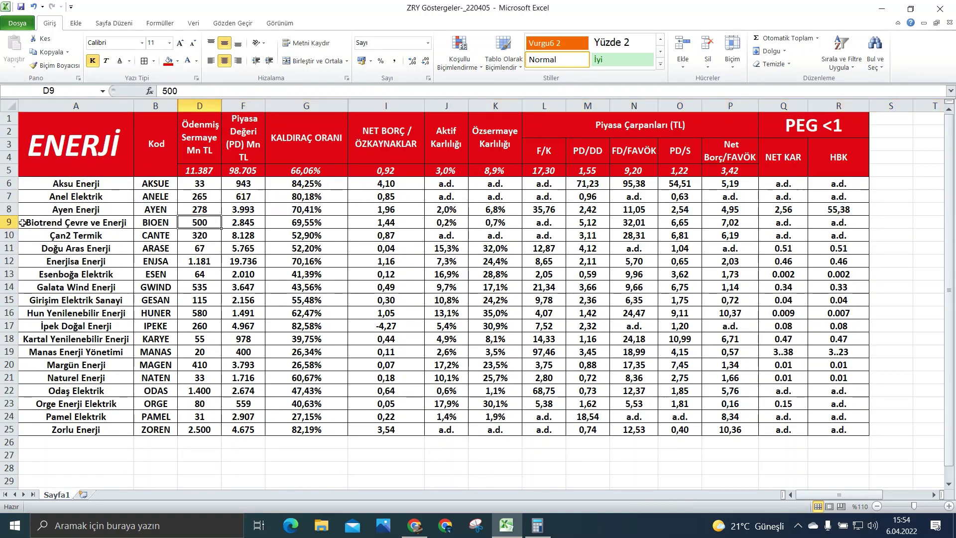
right_click(6, 222)
click(70, 311)
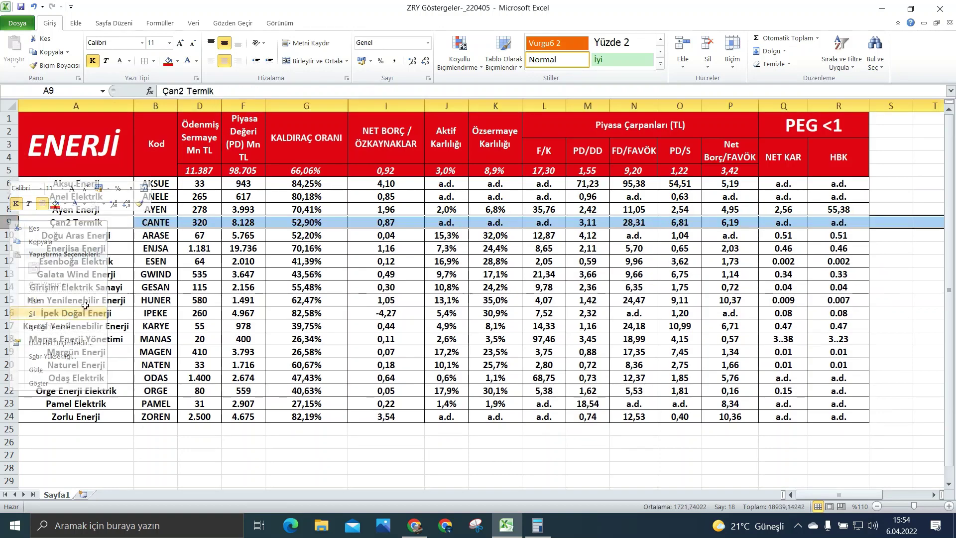
Delete the Enerjisa Enerji and Galata Wind Enerji rows from the energy table
click(200, 248)
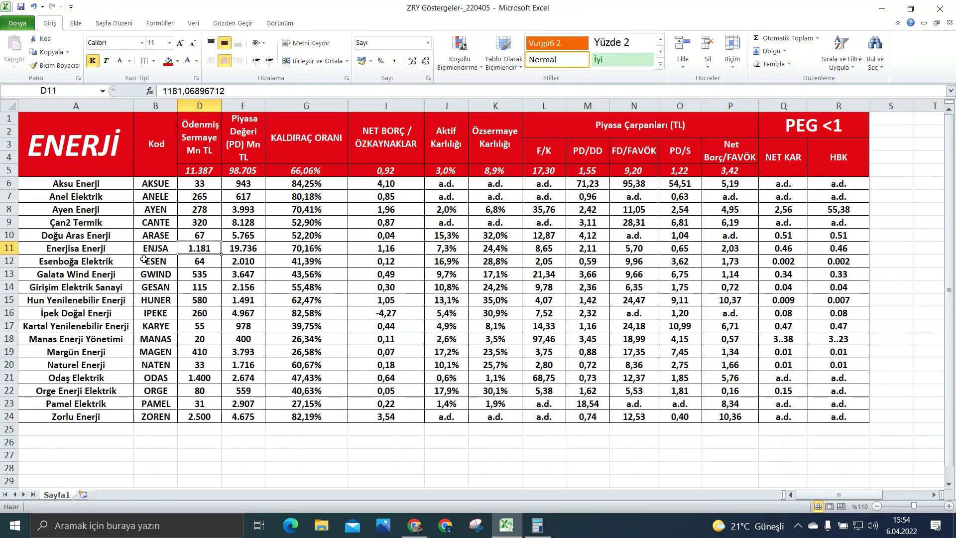
right_click(9, 248)
click(47, 341)
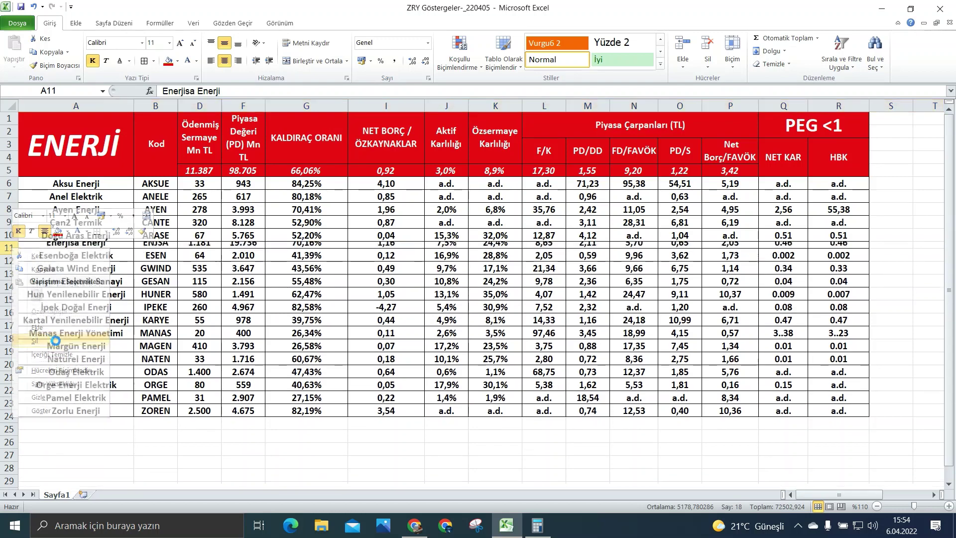
click(199, 260)
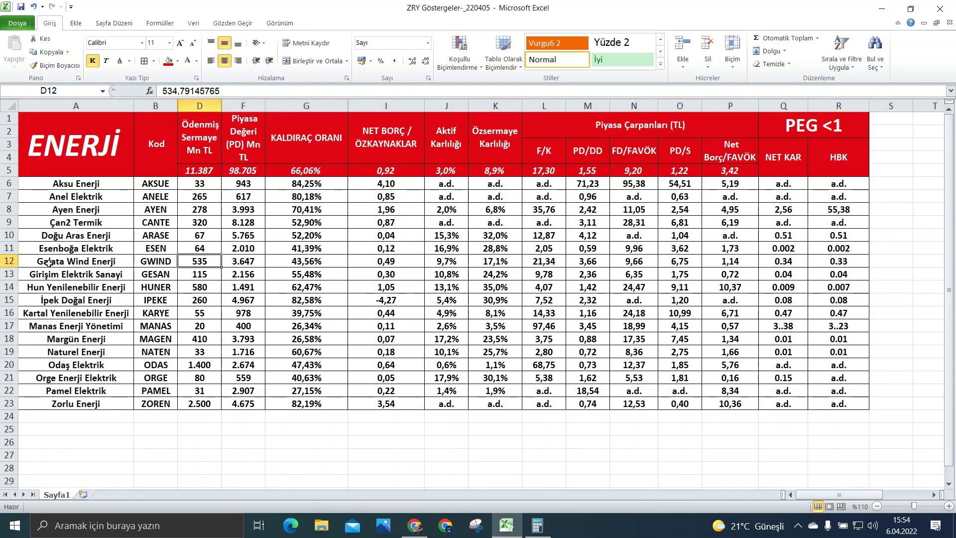
right_click(10, 261)
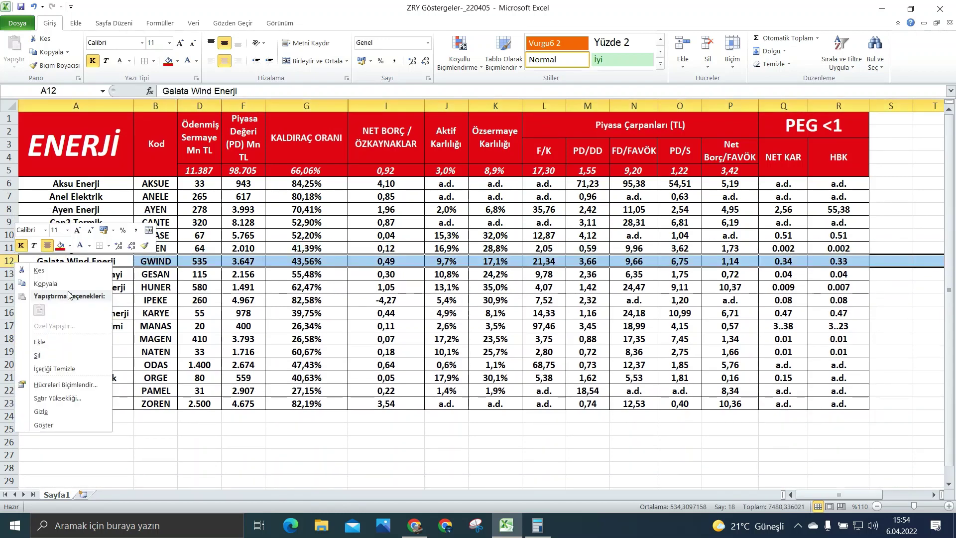
click(59, 355)
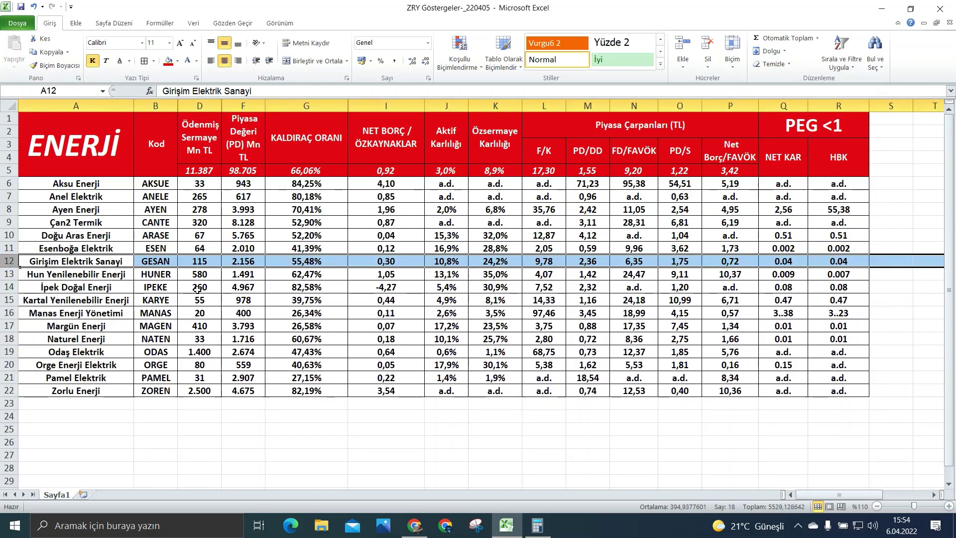
Delete the Hun Yenilenebilir Enerji, Odaş Elektrik and Zorlu Enerji rows from the energy table
click(195, 275)
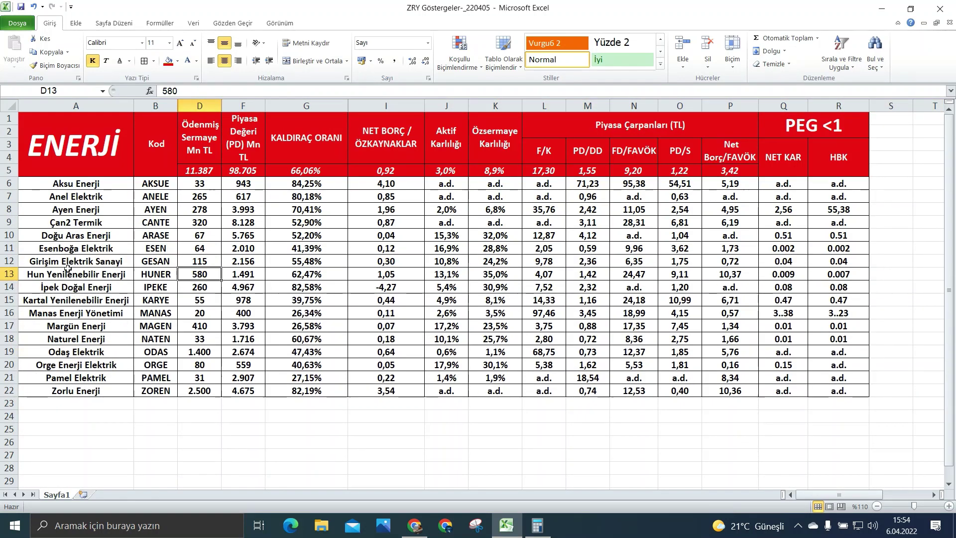
right_click(9, 275)
click(67, 367)
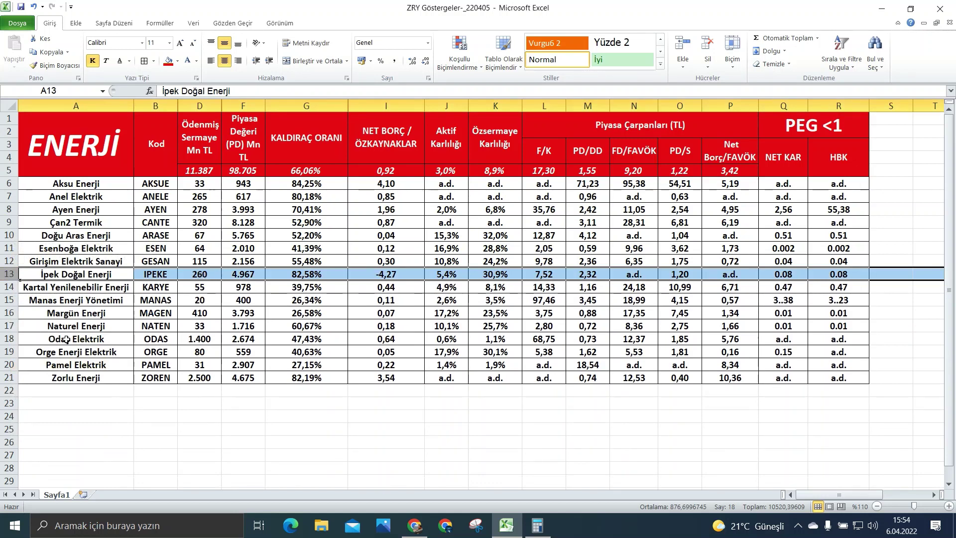
right_click(9, 339)
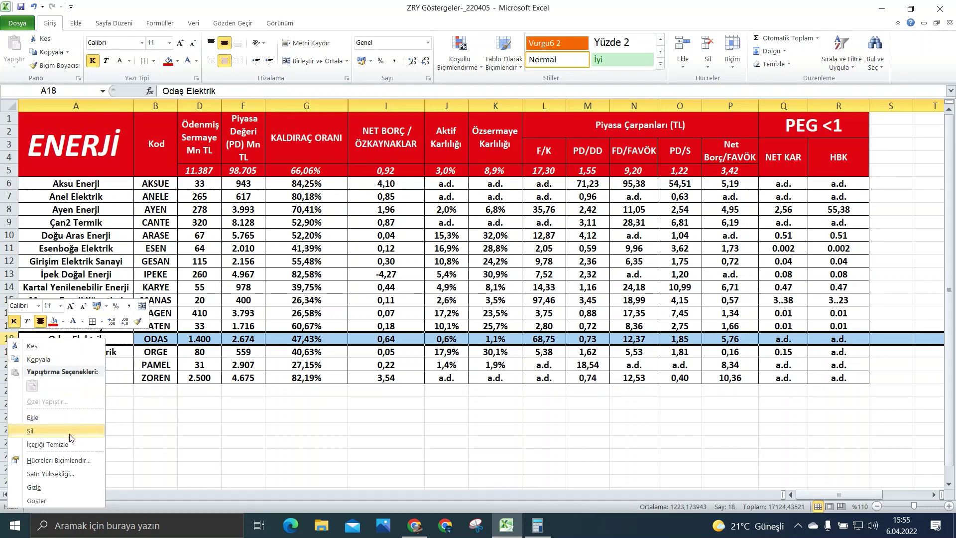
click(70, 431)
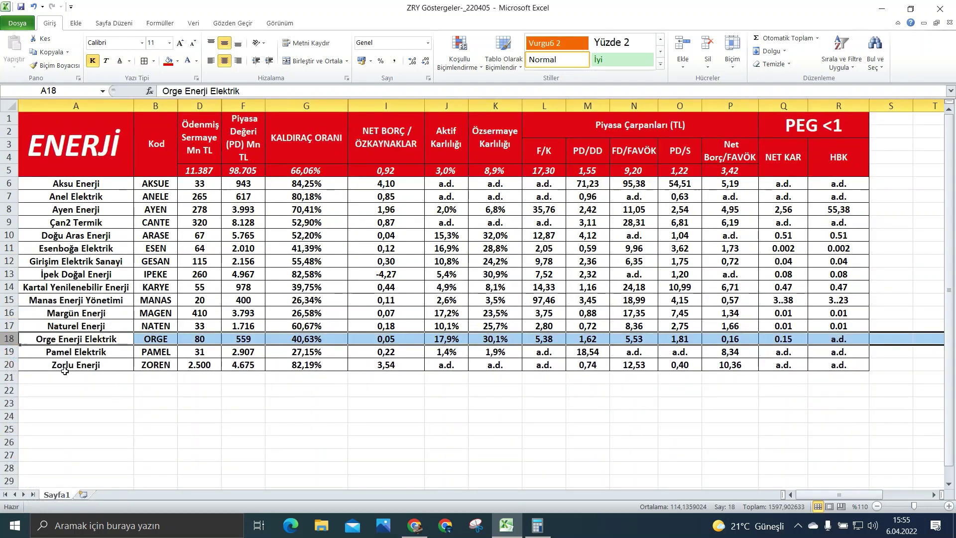
right_click(9, 364)
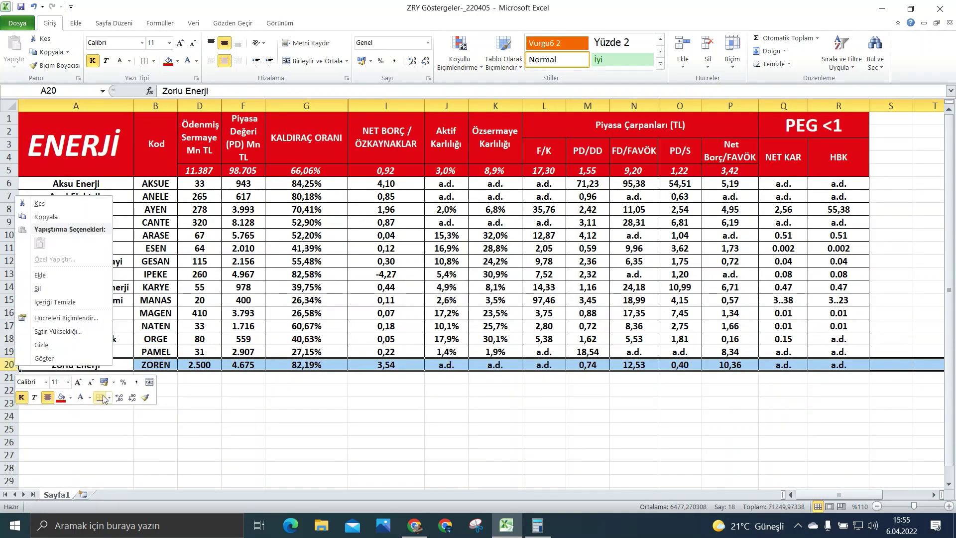
click(40, 289)
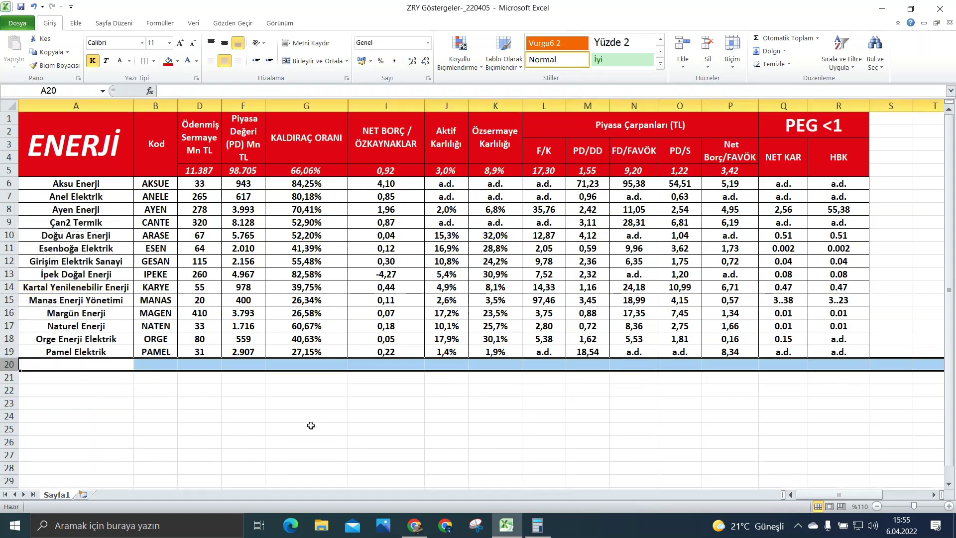
click(277, 403)
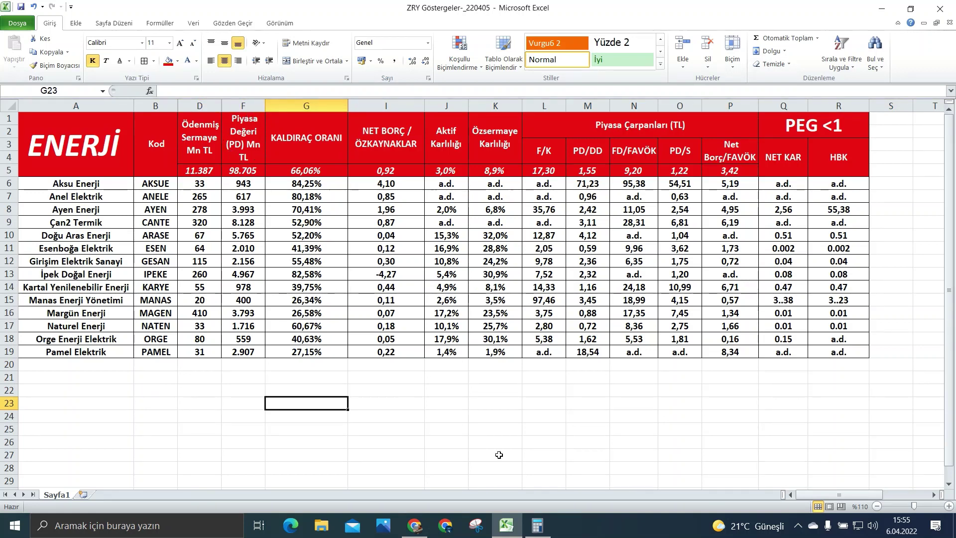
In Calculator, divide the sector's total market value, 98705, by 23 to get the company average, and return to the worksheet
click(537, 526)
click(657, 331)
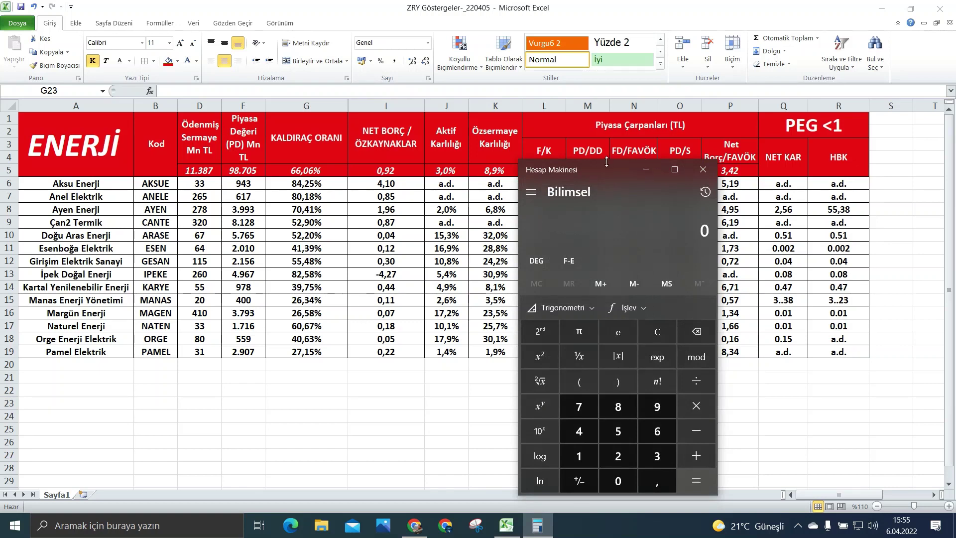
drag(607, 165, 658, 147)
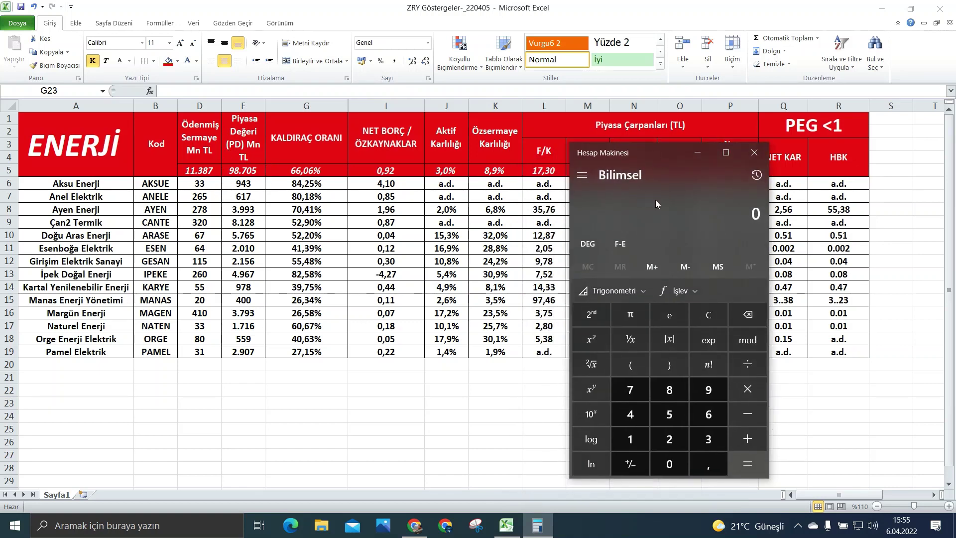
text(98.705)
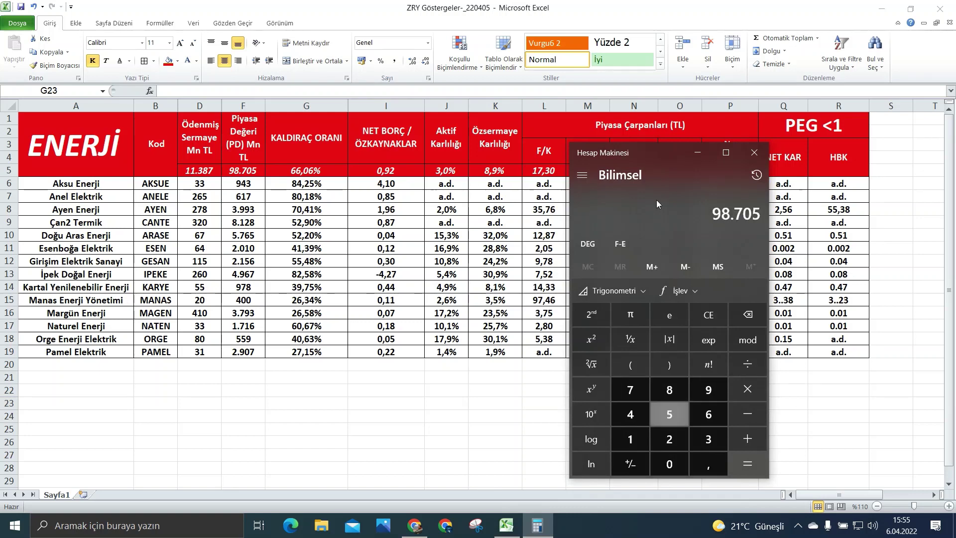
text(/23)
key(Return)
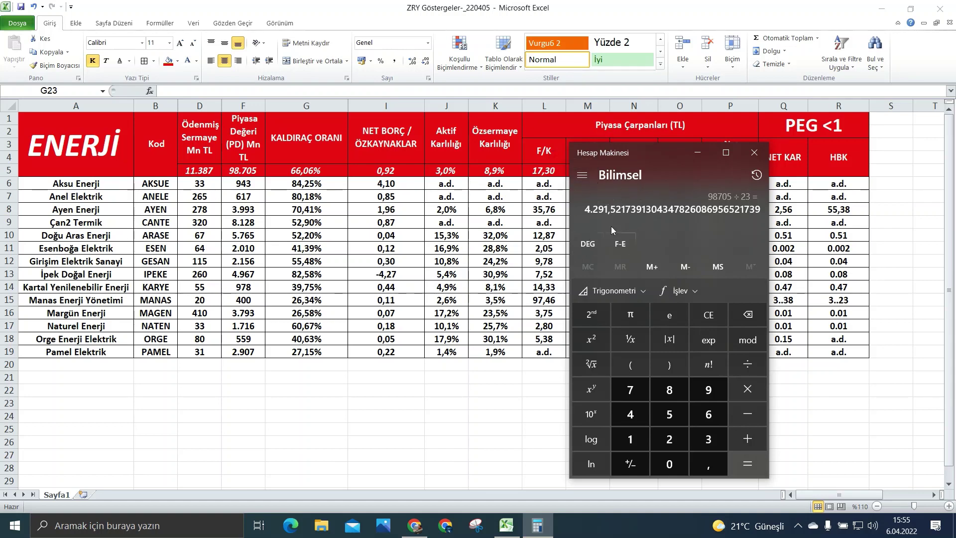
click(692, 153)
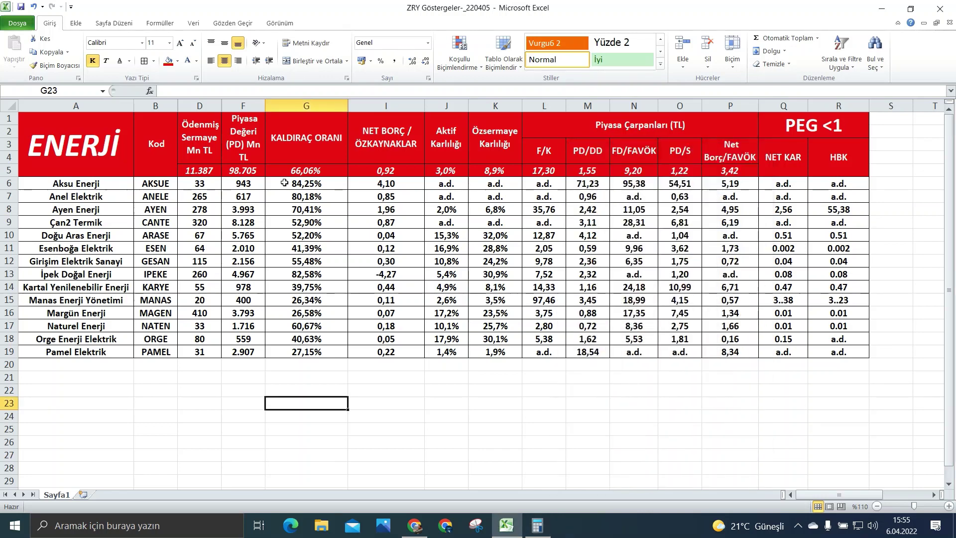
Delete the Çan2 Termik and Doğu Aras Enerji rows from the energy table
click(252, 221)
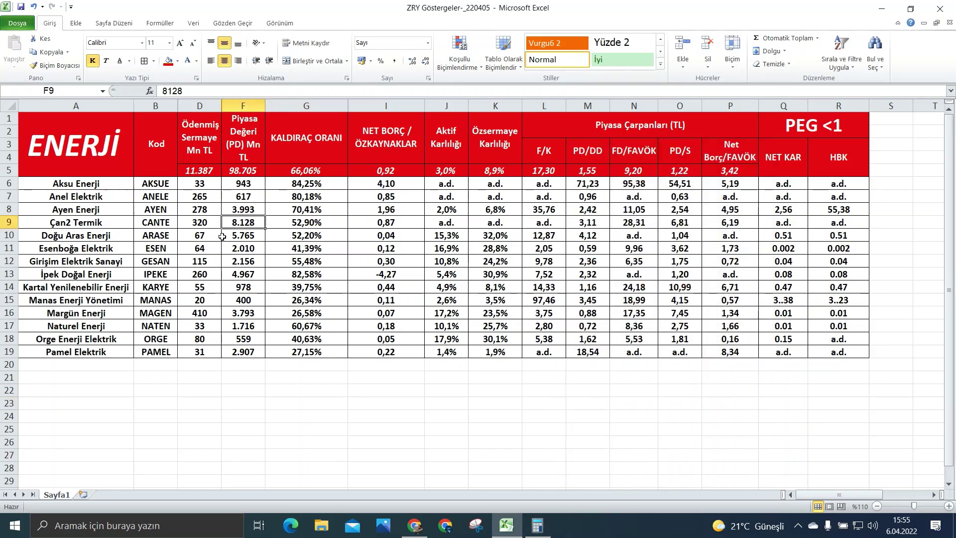
click(6, 221)
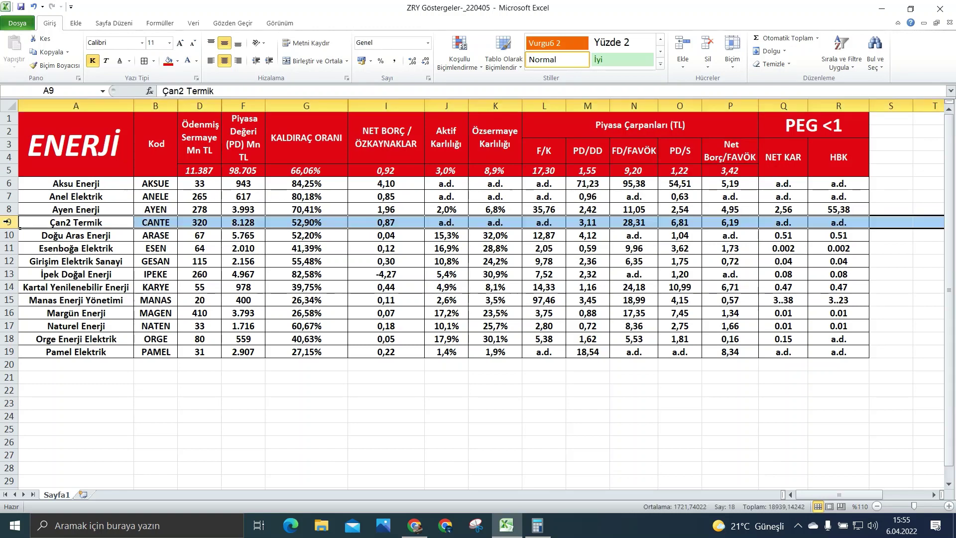
right_click(8, 223)
click(43, 314)
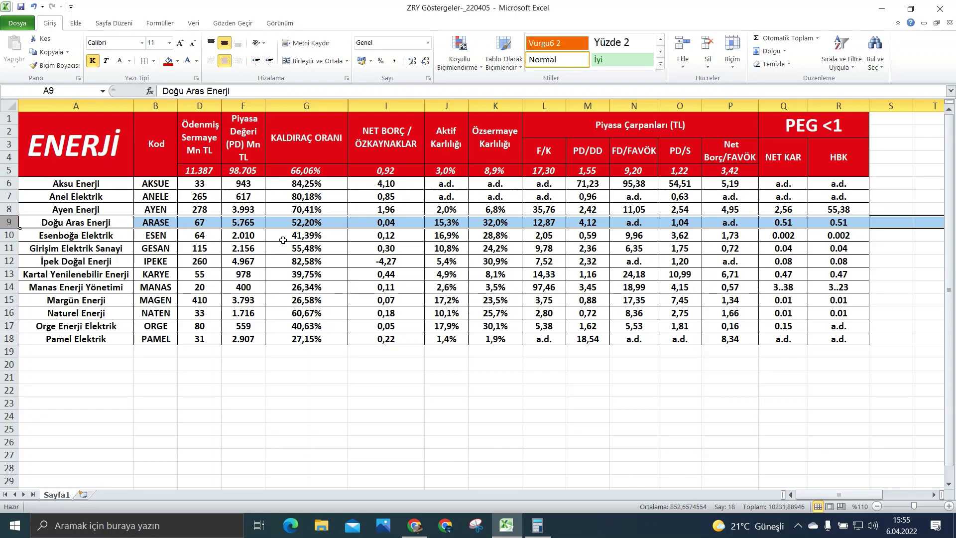
right_click(10, 223)
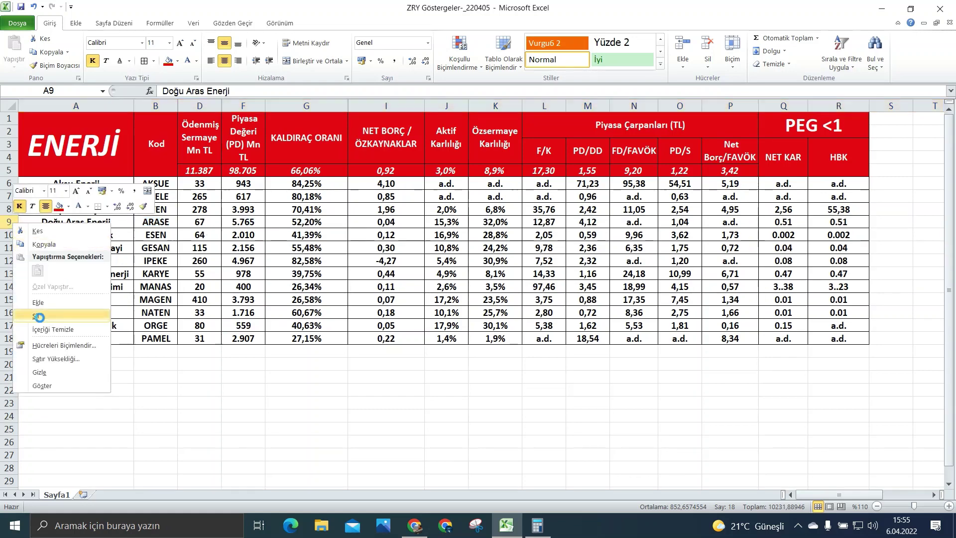
click(39, 318)
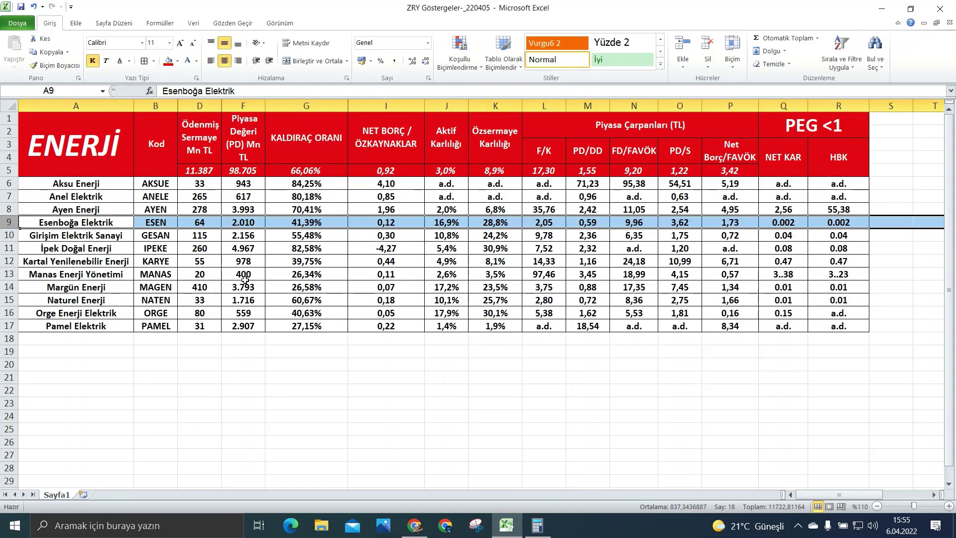
Delete the İpek Doğal Enerji row, whose market value exceeds the company average, from the energy table
click(243, 249)
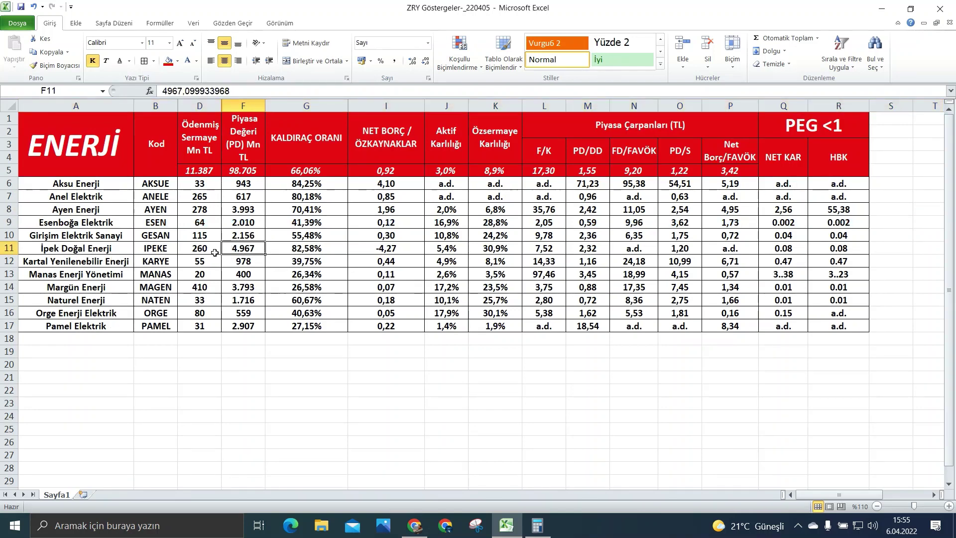
click(8, 248)
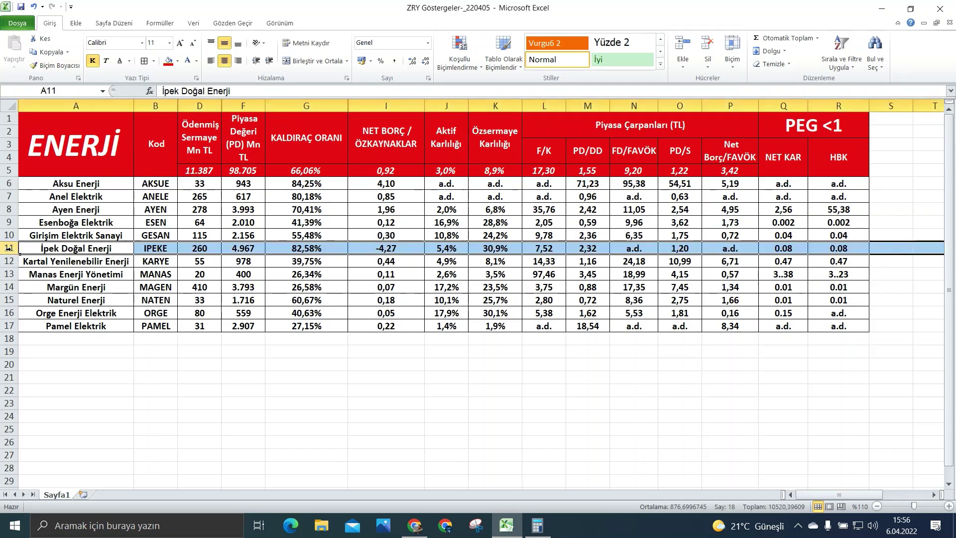
right_click(9, 248)
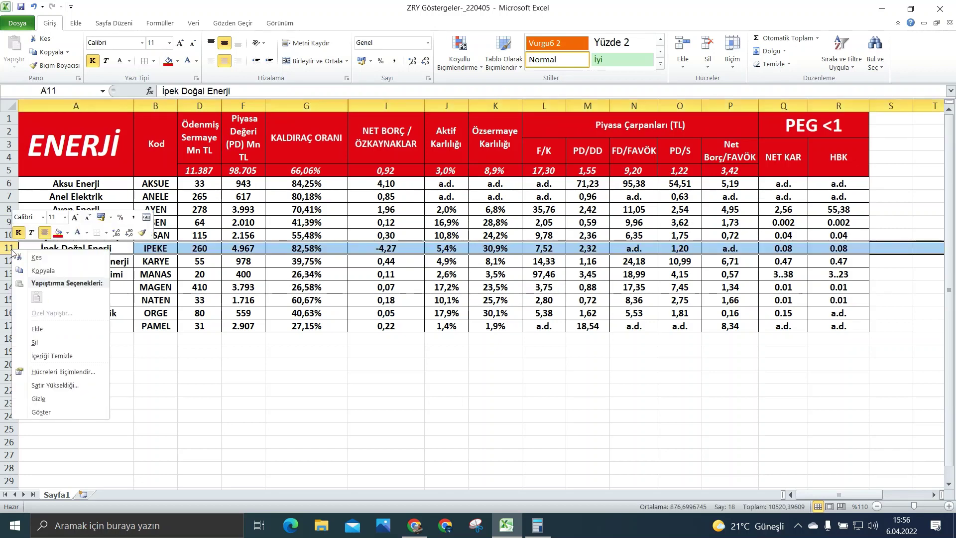
click(50, 344)
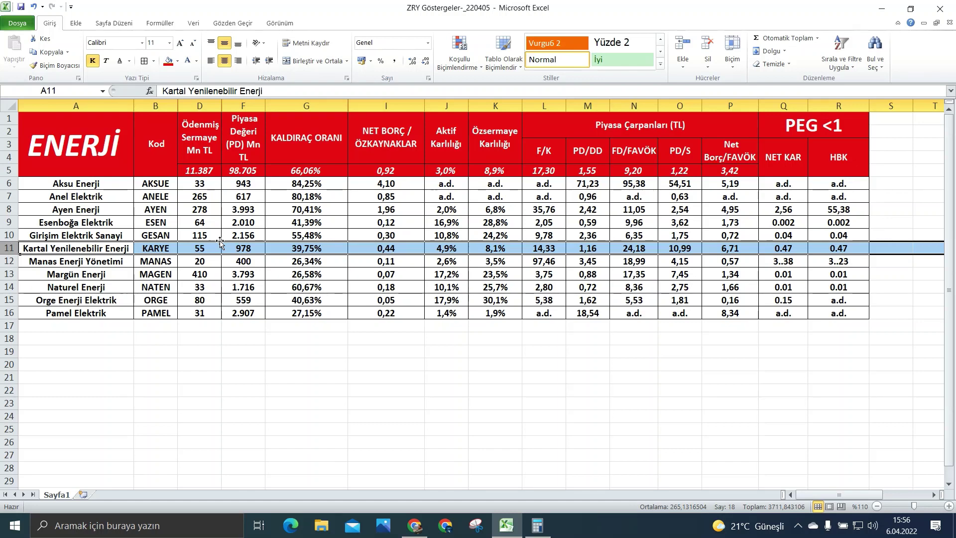
Delete the Aksu Enerji, Anel Elektrik and Ayen Enerji rows, whose leverage ratios exceed the sector's
click(330, 173)
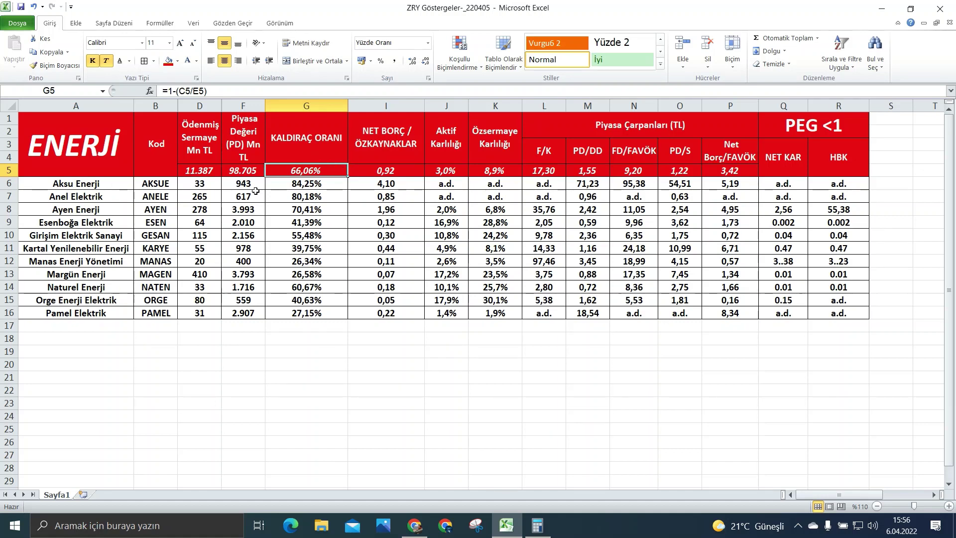
click(302, 199)
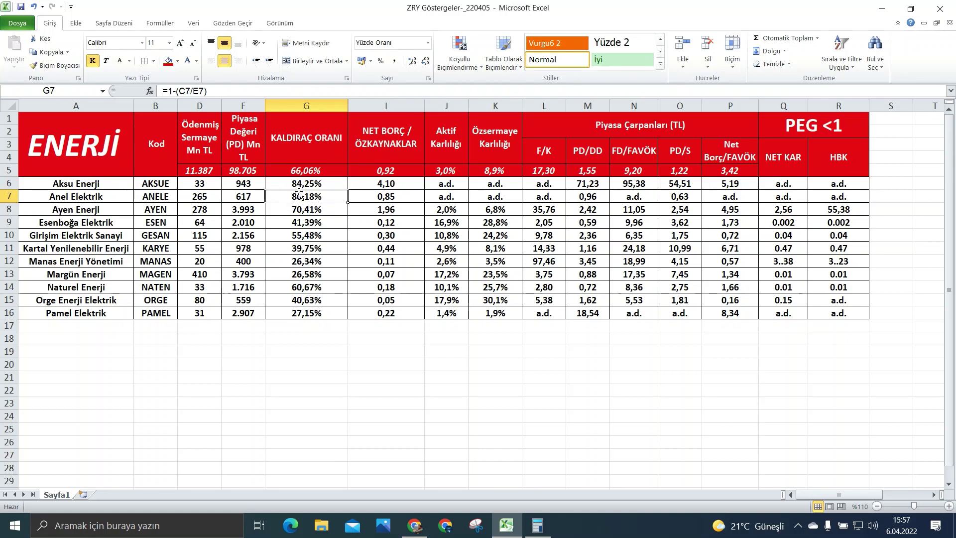
drag(10, 179, 9, 210)
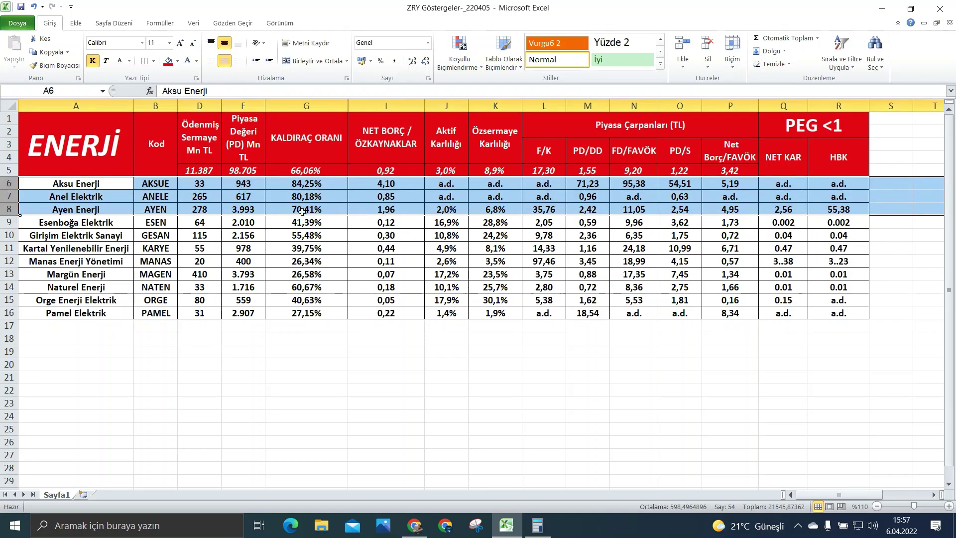
right_click(10, 195)
click(82, 286)
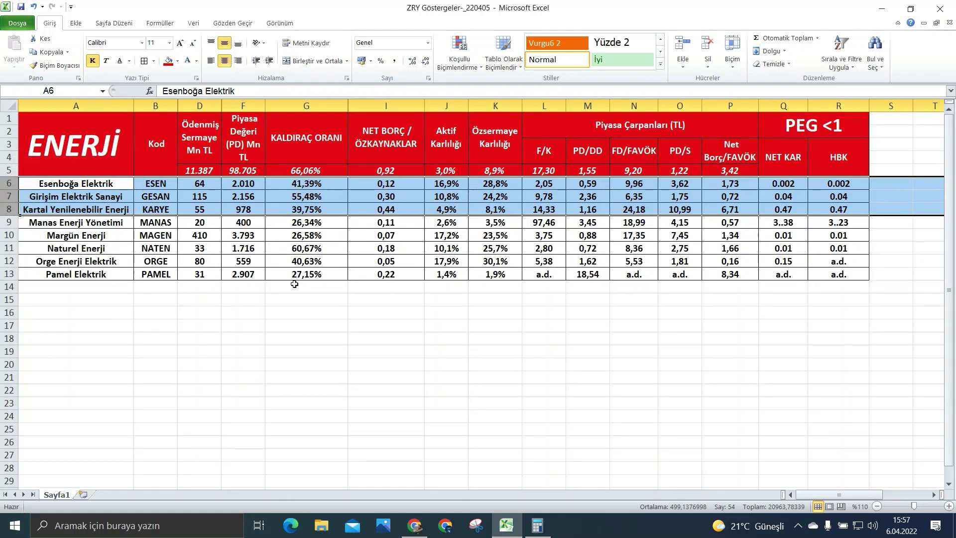
Check the remaining companies' leverage and net debt/equity ratios against the sector values, going through each stock code from ESEN to PAMEL
drag(309, 223, 302, 274)
click(316, 322)
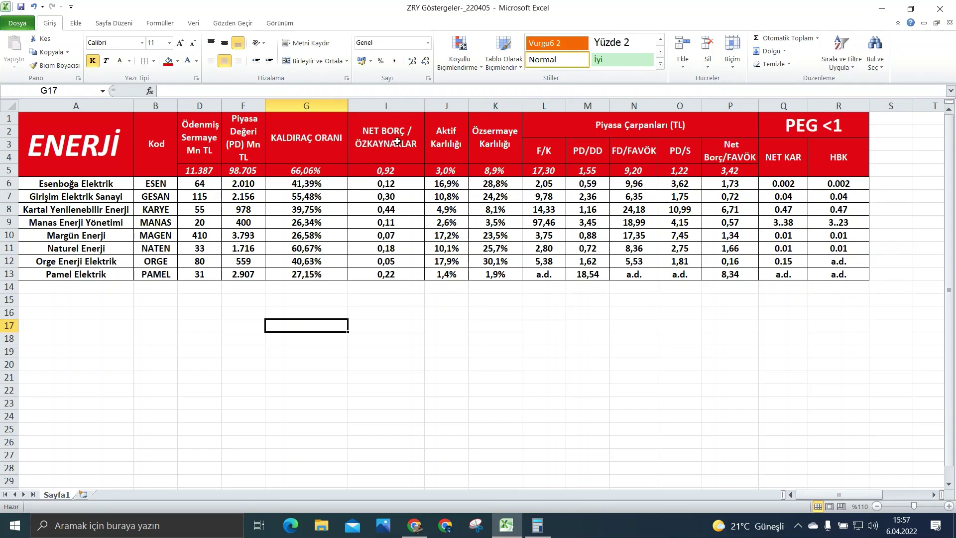
click(403, 171)
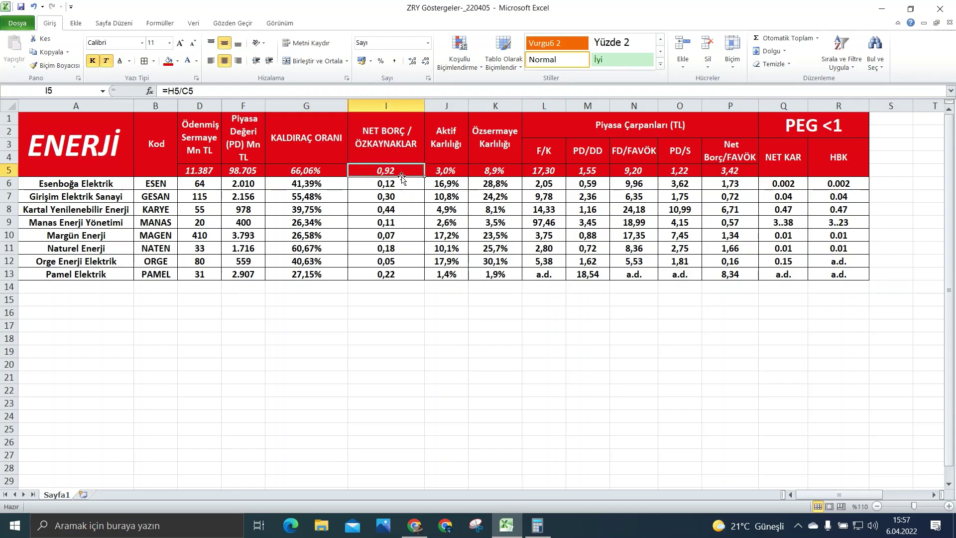
drag(389, 183, 398, 275)
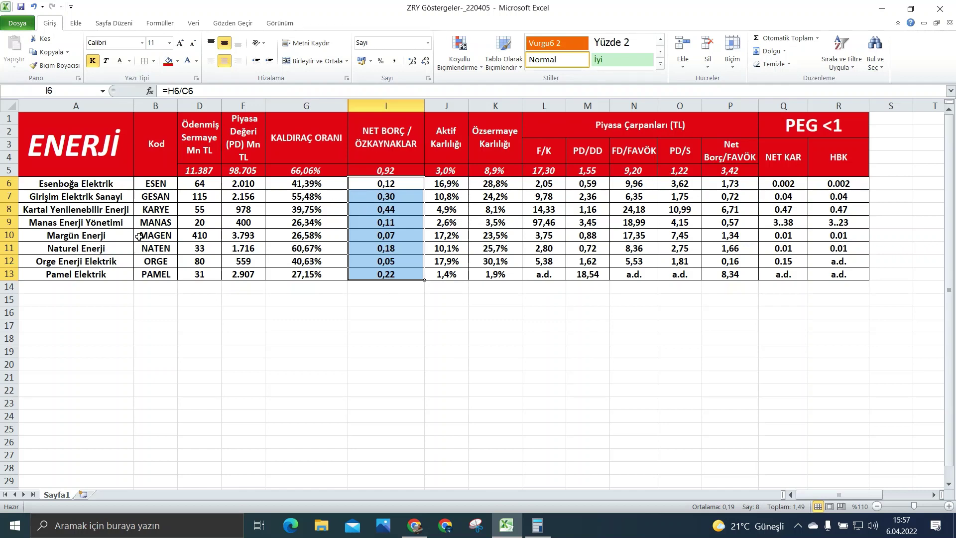
click(148, 183)
click(154, 196)
click(161, 210)
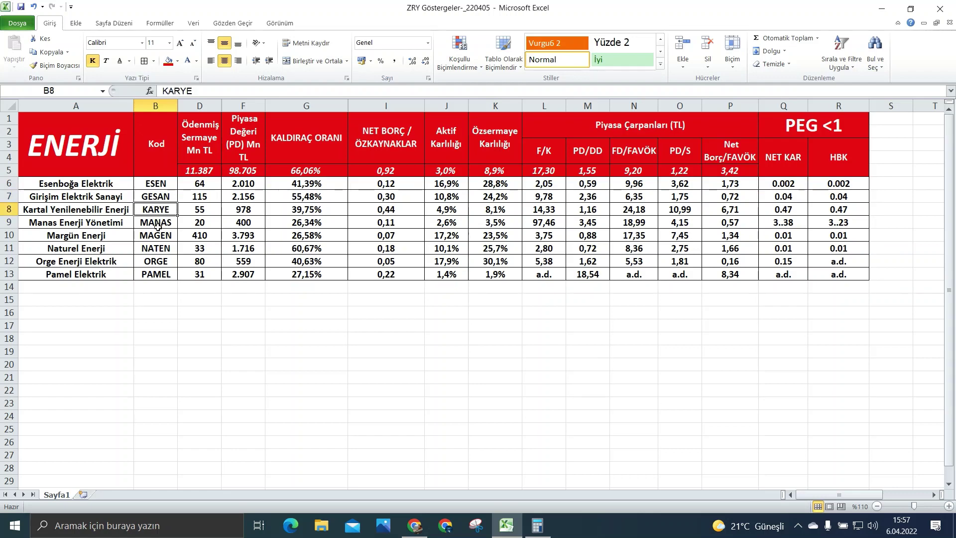
click(158, 225)
click(159, 235)
click(166, 252)
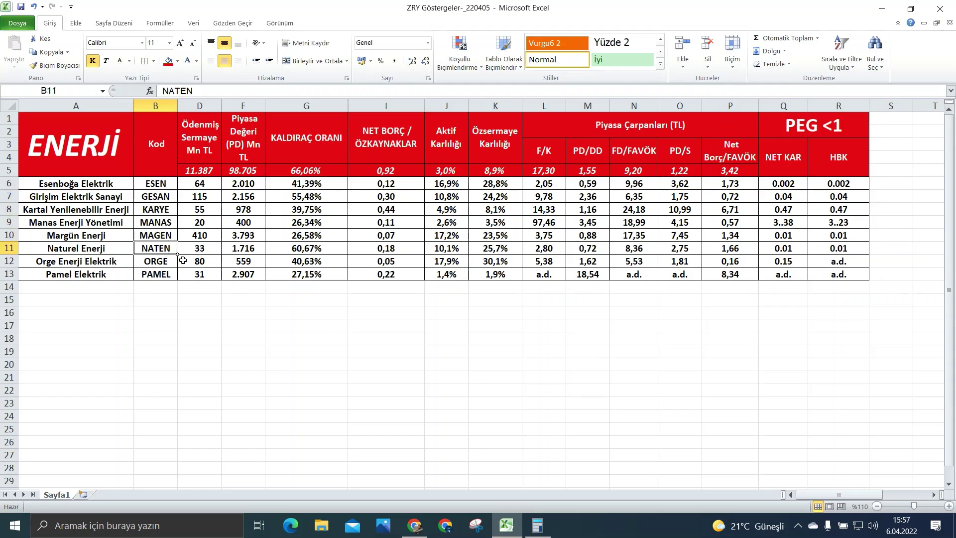
click(142, 265)
click(148, 278)
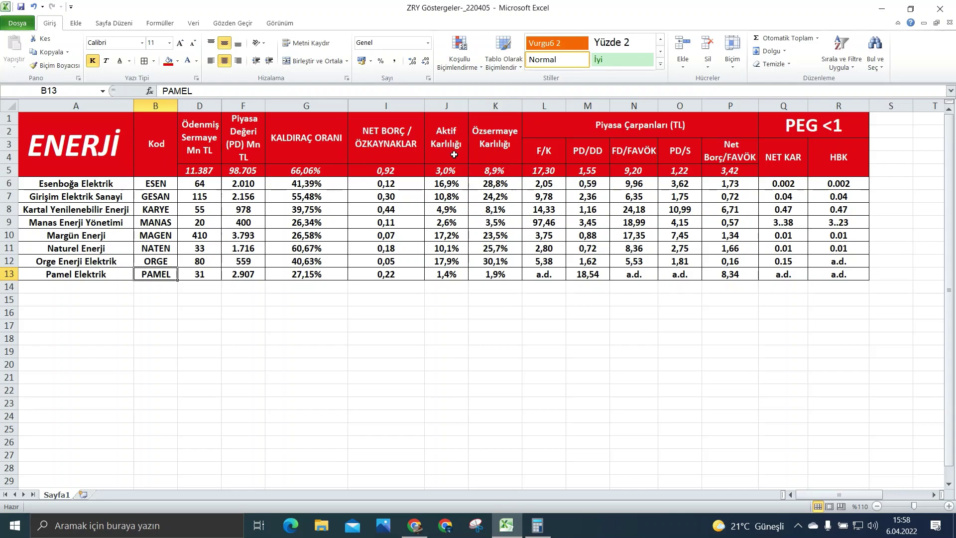
Check Manas Enerji Yönetimi's asset and equity profitability against the sector, and delete its row
click(438, 225)
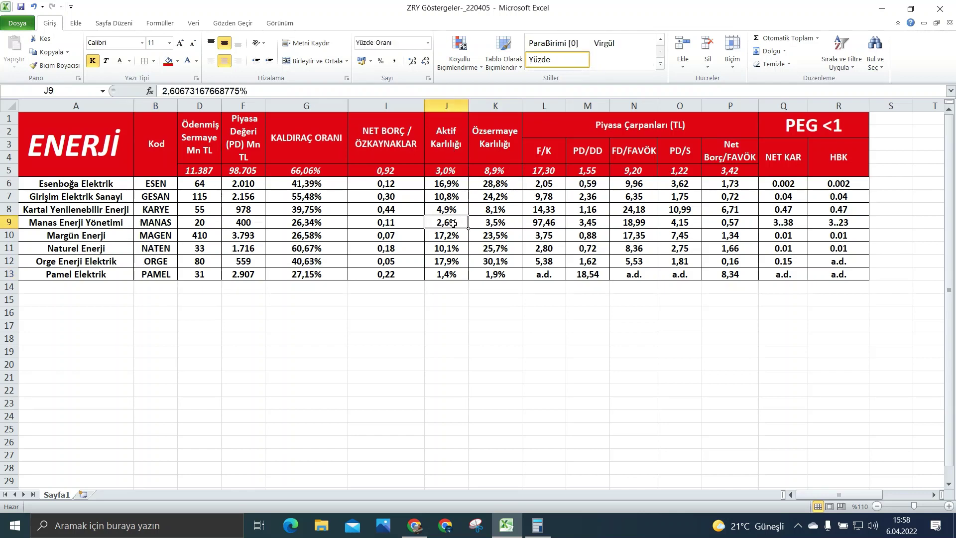
click(491, 225)
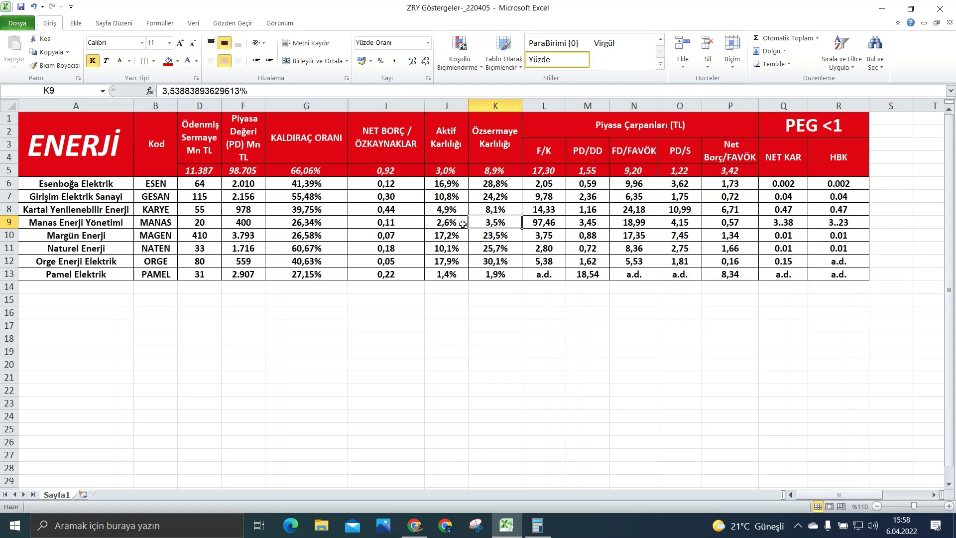
click(9, 222)
right_click(9, 222)
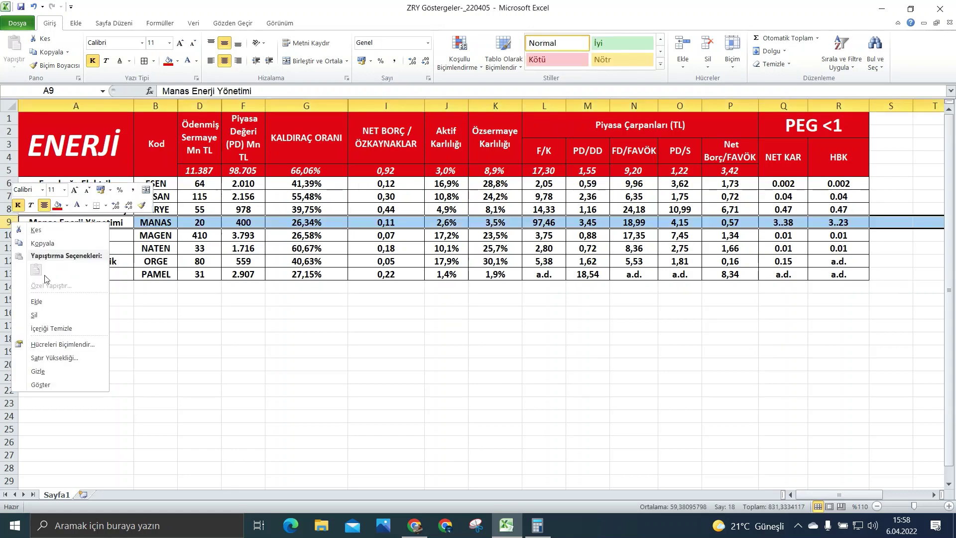
click(56, 315)
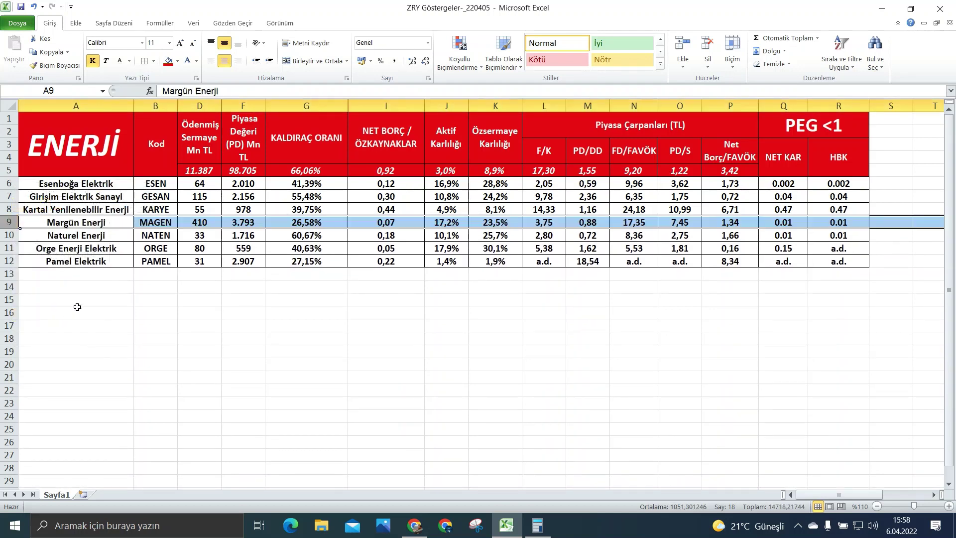
Check Pamel Elektrik's asset and equity profitability against the sector, and delete its row
click(446, 264)
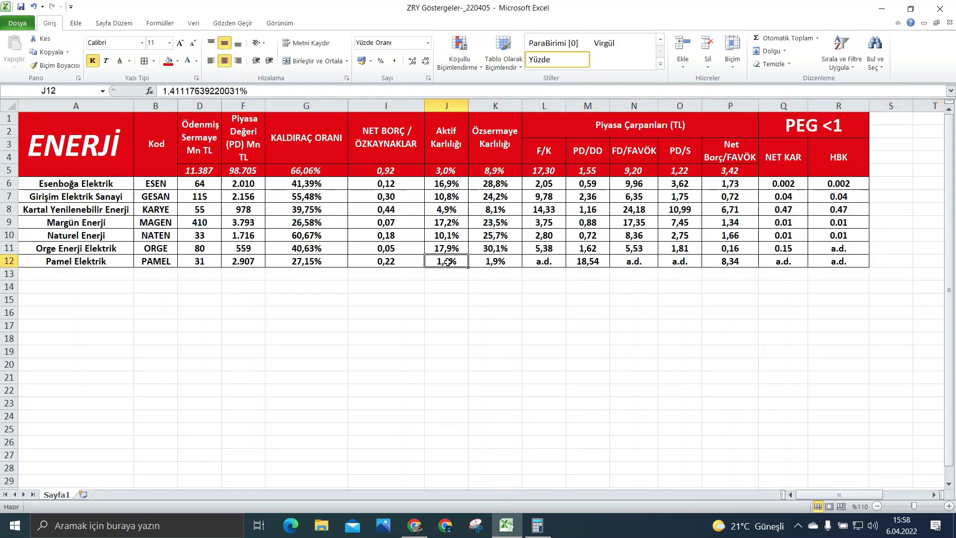
drag(447, 262, 486, 263)
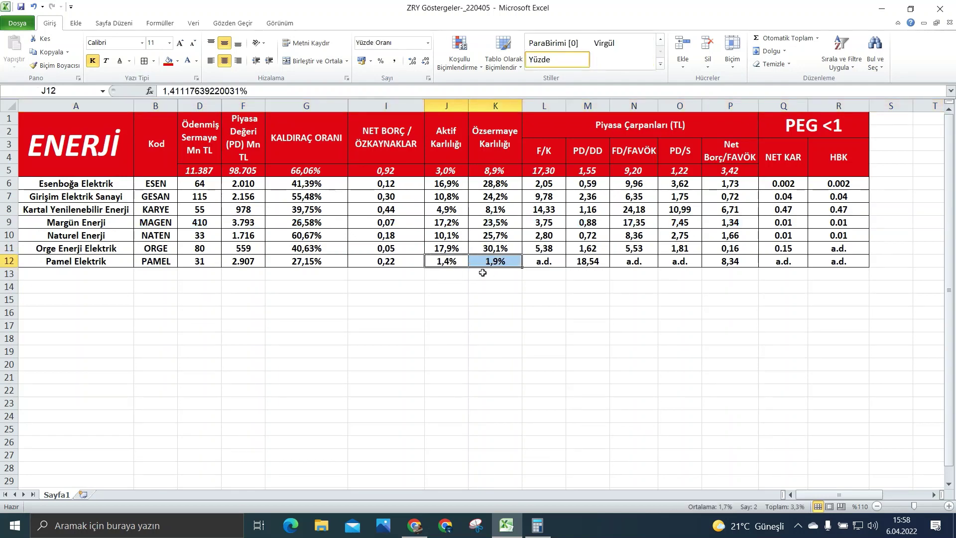
right_click(8, 261)
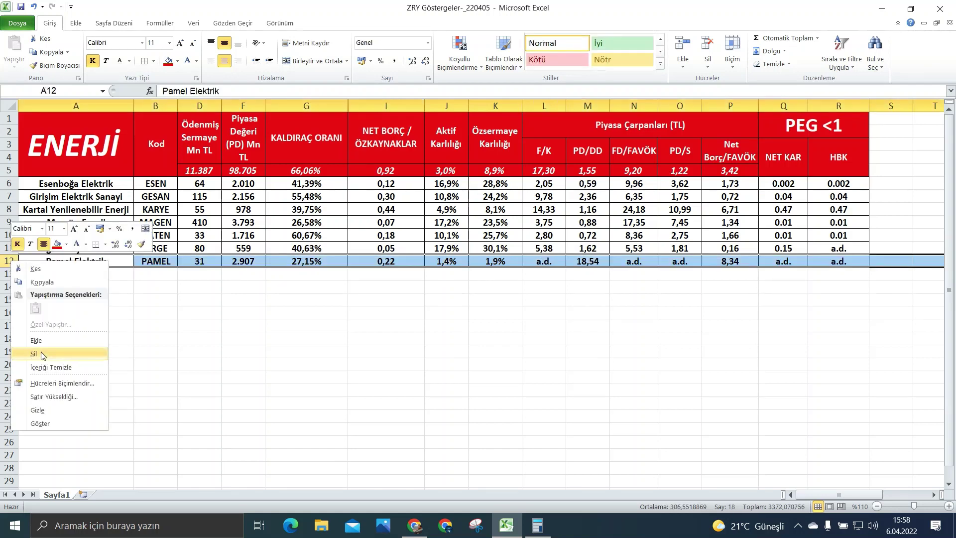
click(75, 353)
click(316, 315)
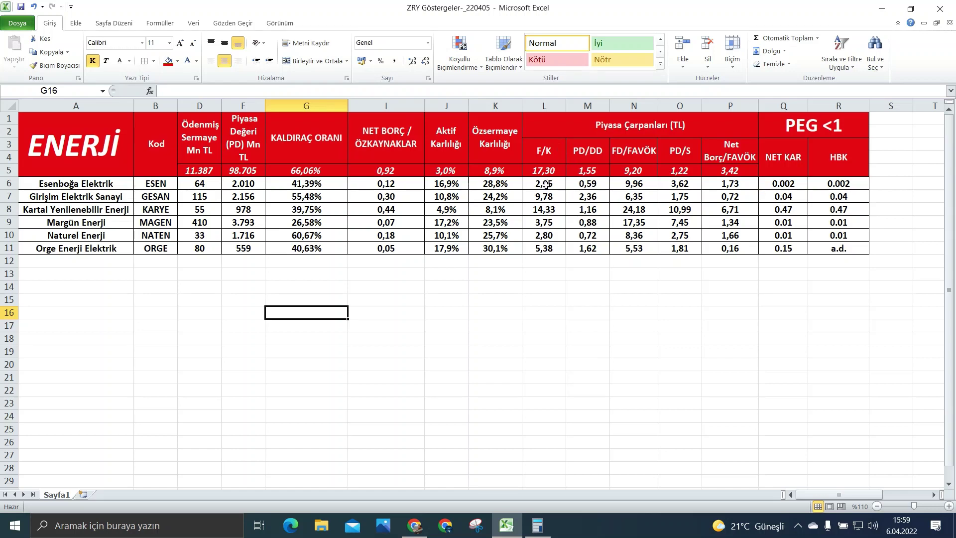
Compare the remaining companies' market multiples with the sector values, starting with the F/K and PD/DD columns
drag(547, 184, 687, 252)
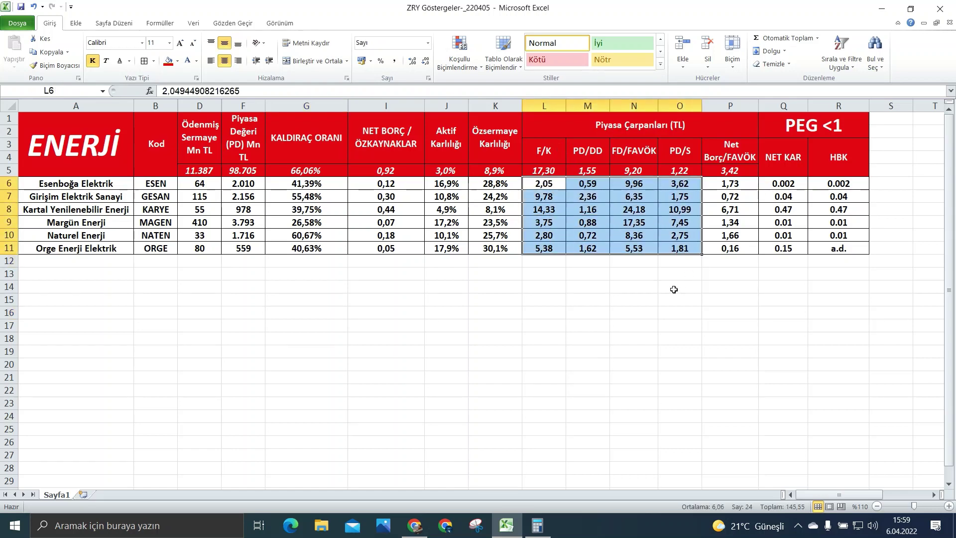
click(674, 290)
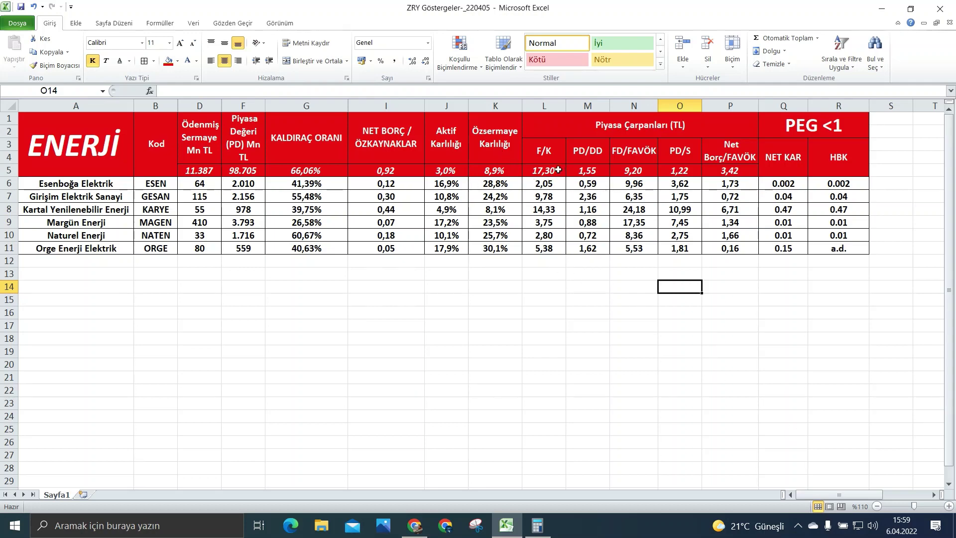
drag(550, 186, 551, 248)
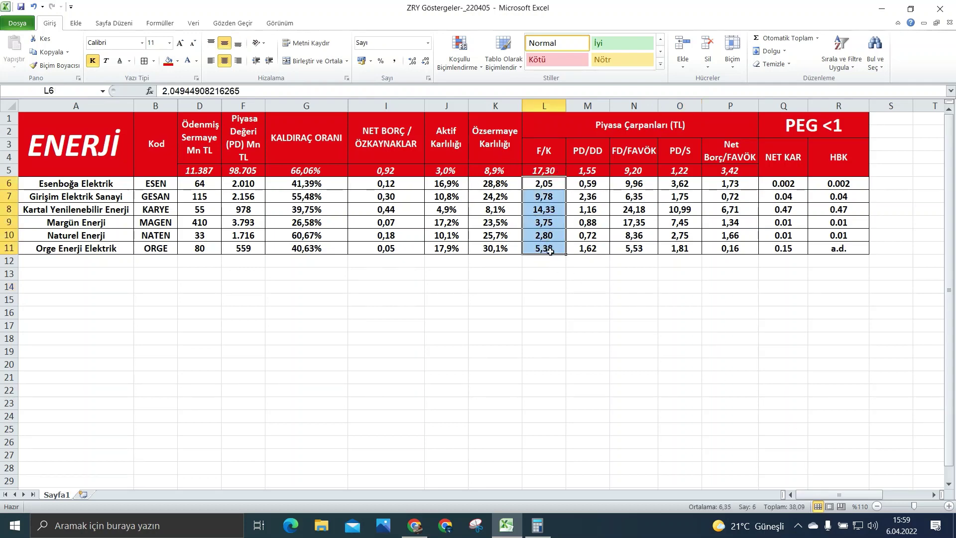
click(574, 324)
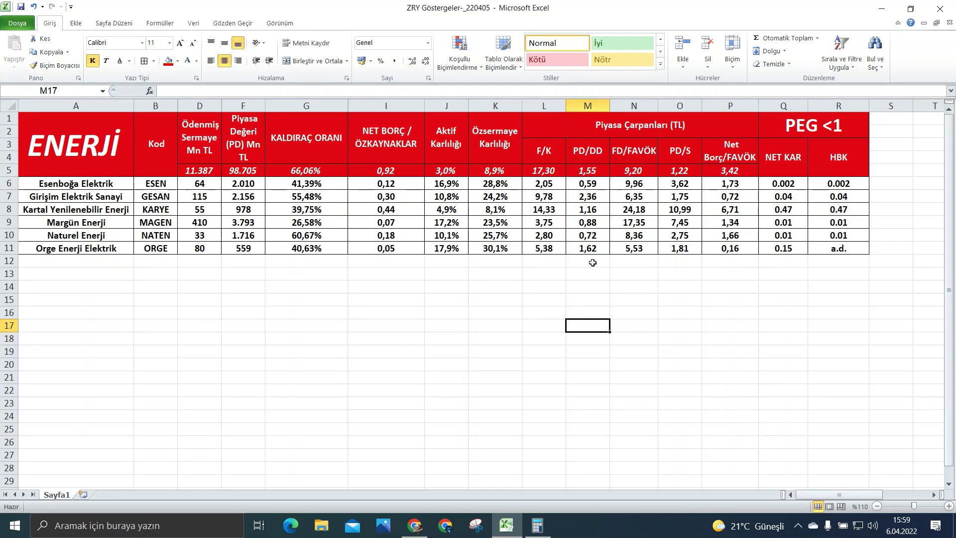
click(602, 198)
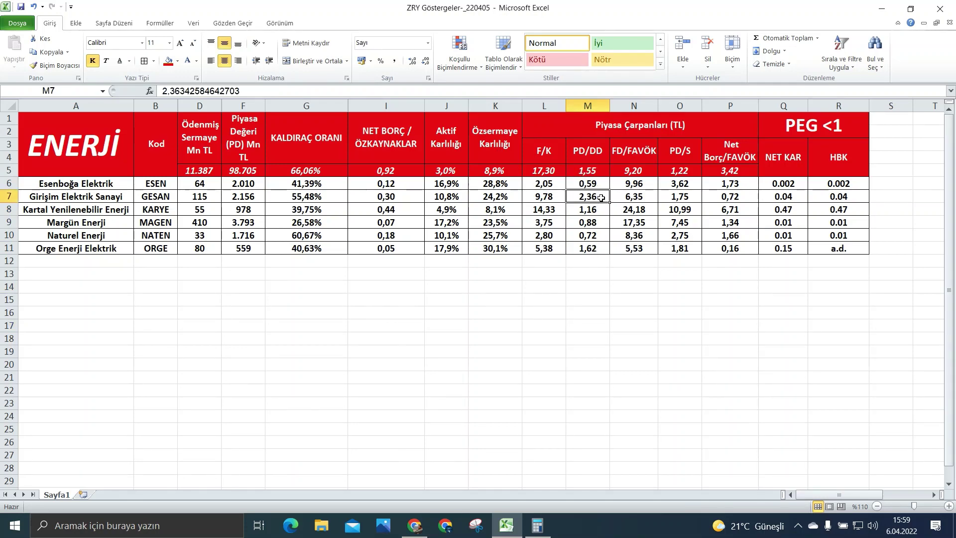
click(593, 250)
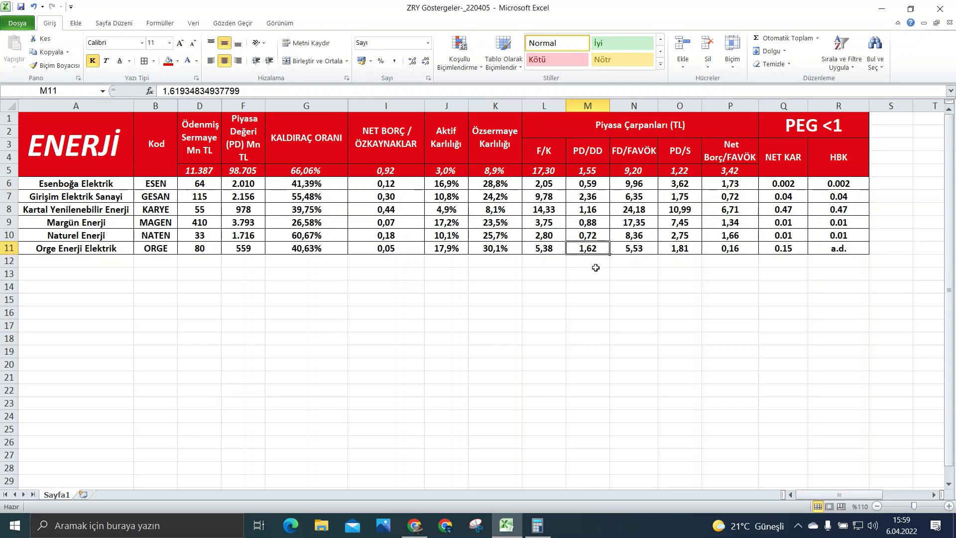
Examine Girişim Elektrik's market multiples and Kartal Yenilenebilir Enerji's FD/FAVÖK and PD/S against the sector values
click(587, 198)
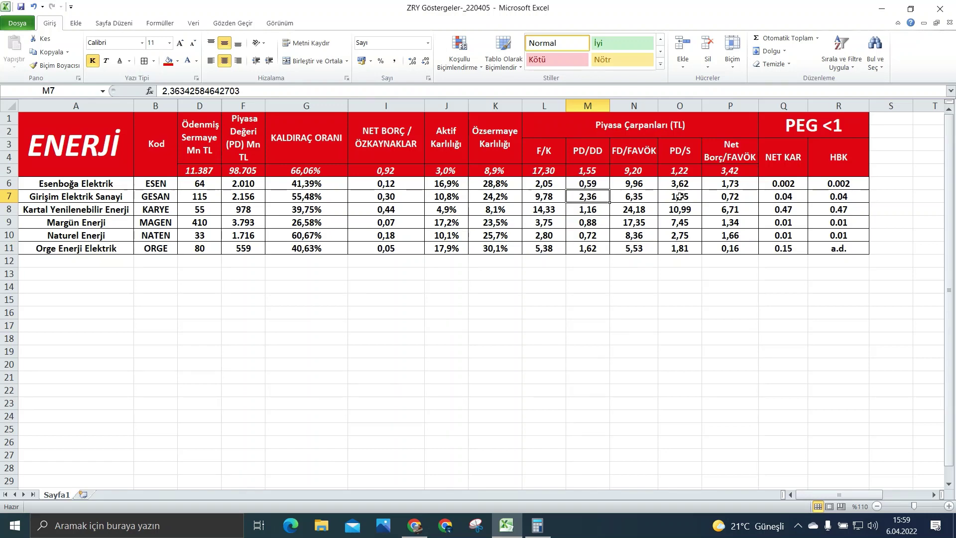
click(638, 199)
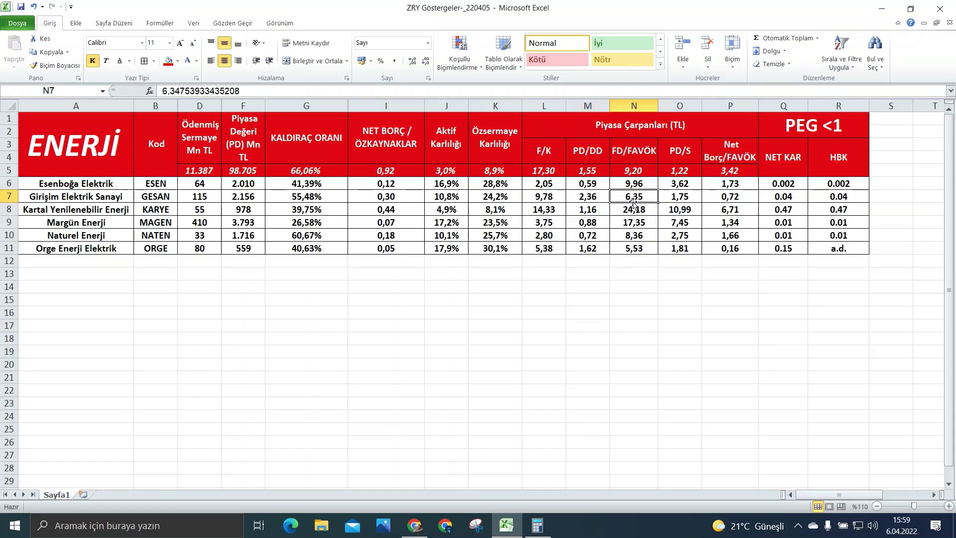
drag(544, 199, 548, 206)
click(543, 202)
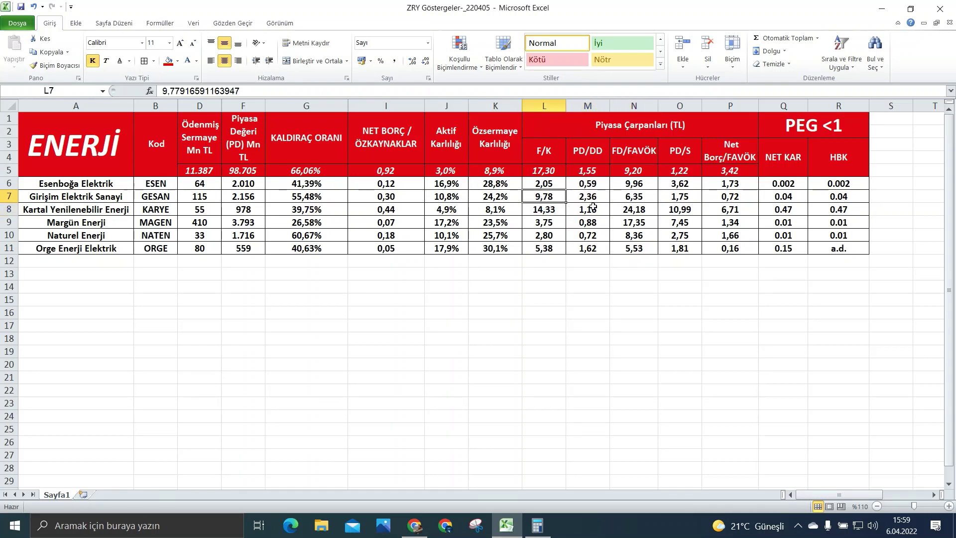
click(676, 201)
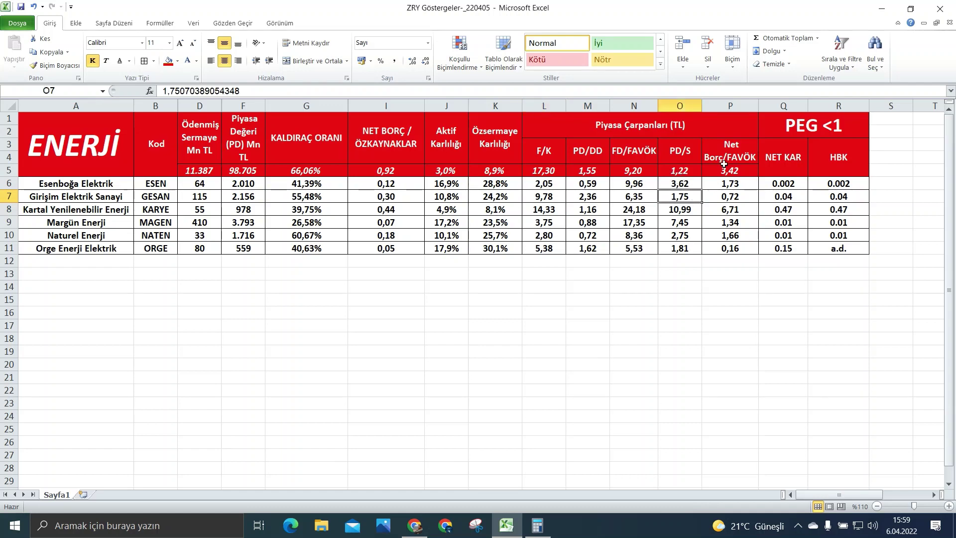
click(741, 198)
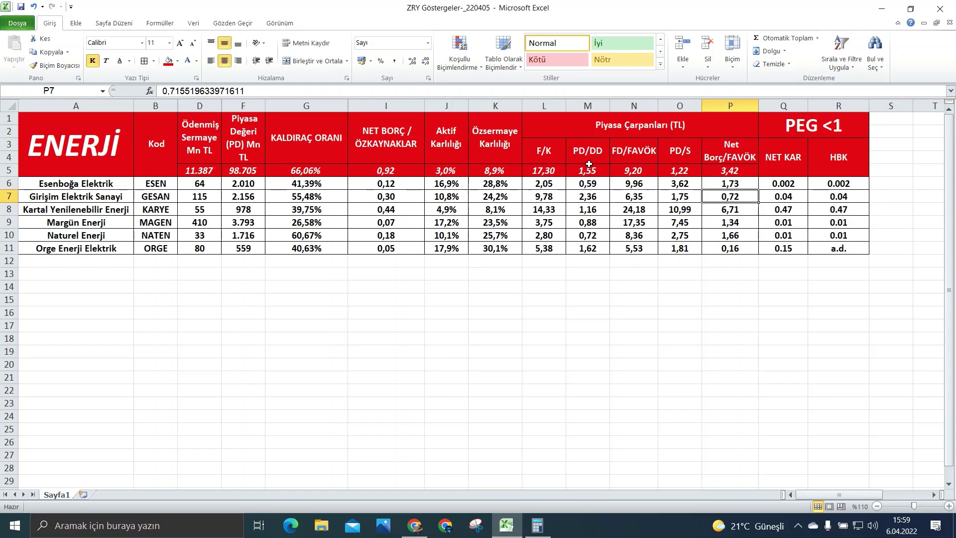
click(629, 211)
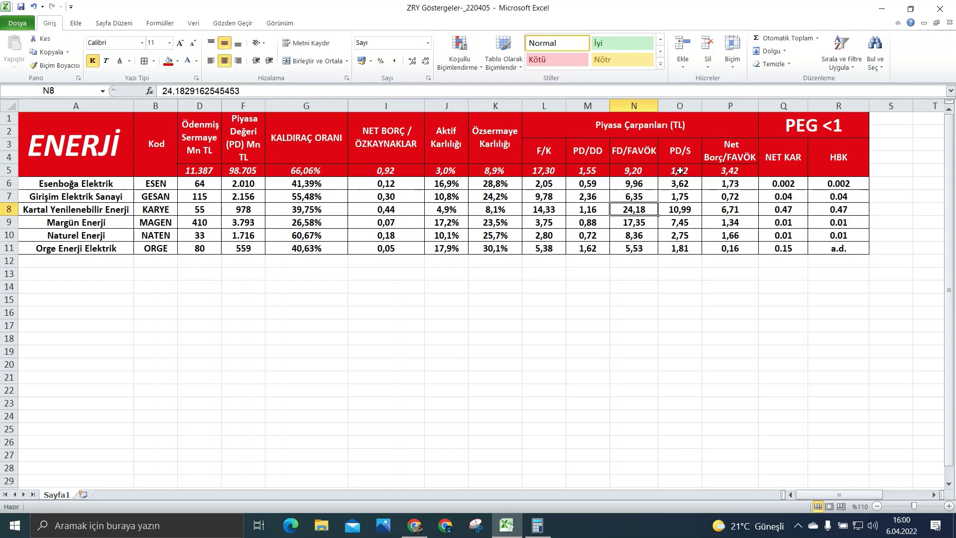
click(687, 209)
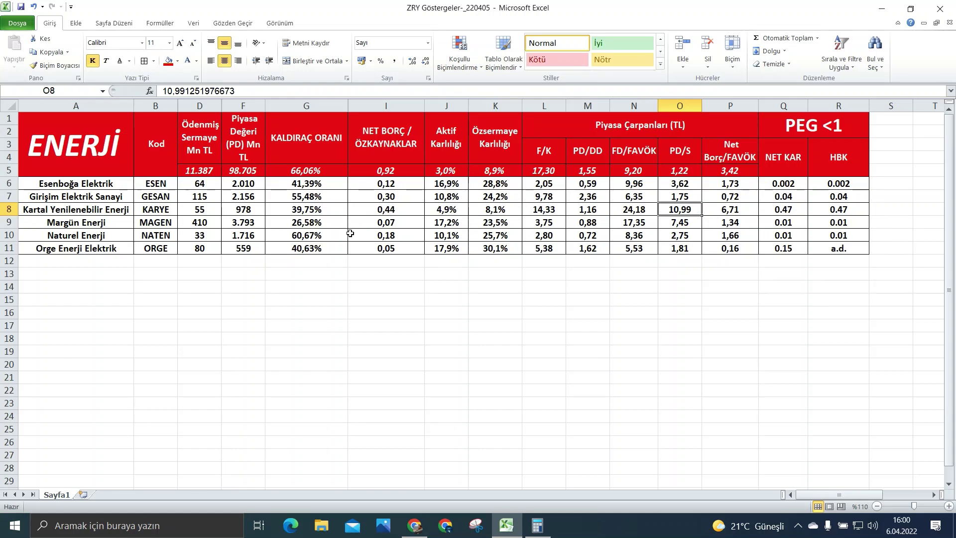
Delete the Kartal Yenilenebilir Enerji row from the energy table
right_click(8, 209)
click(33, 303)
click(525, 286)
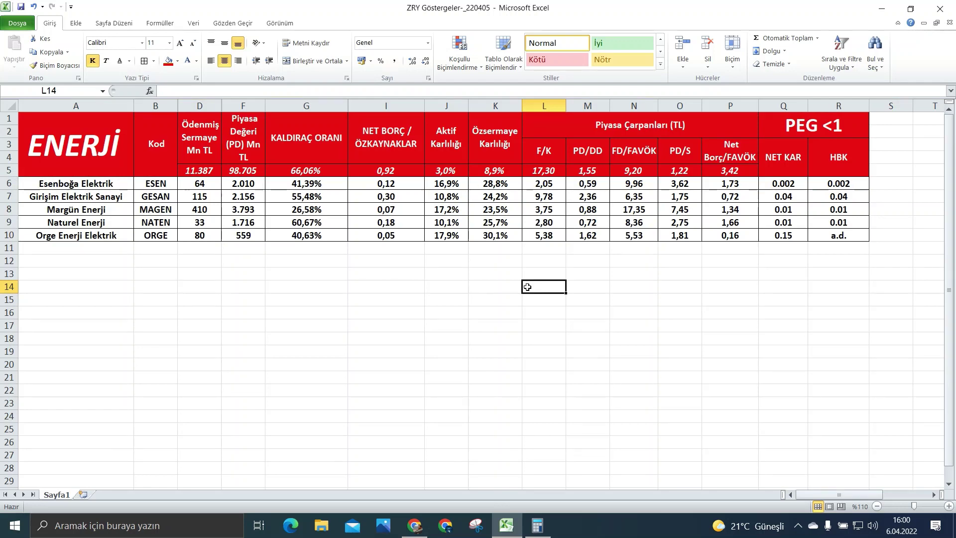
Check Margün Enerji's FD/FAVÖK and PD/S multiples against the sector values, and delete its row
click(626, 211)
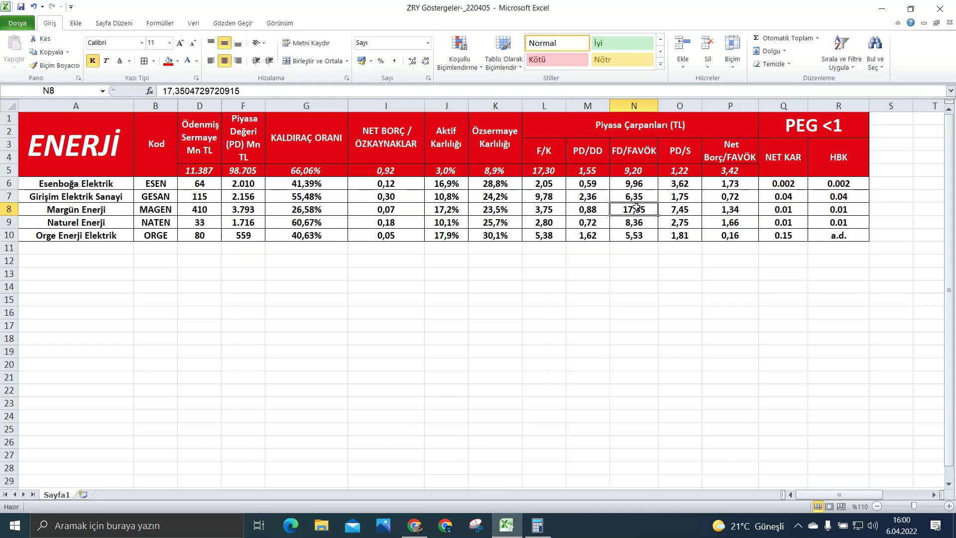
click(691, 210)
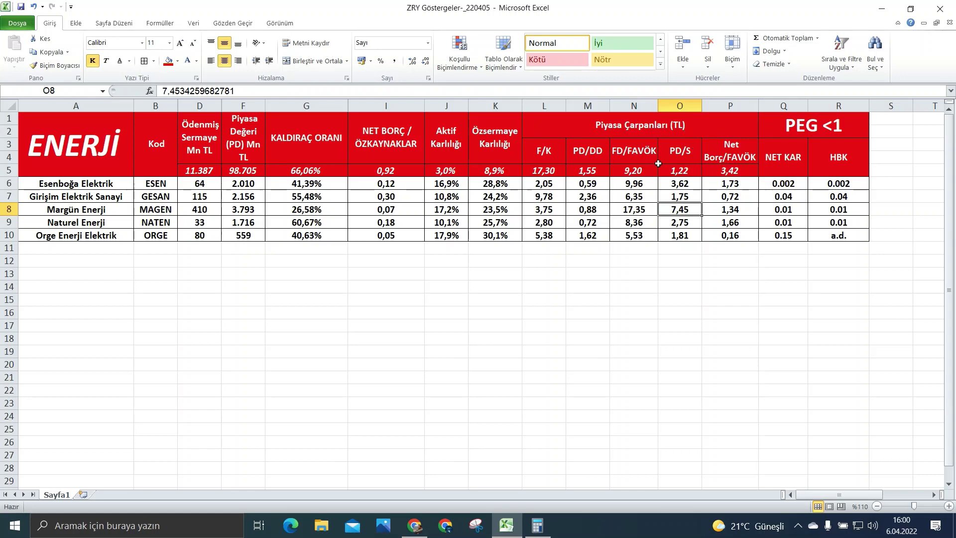
drag(626, 207, 674, 213)
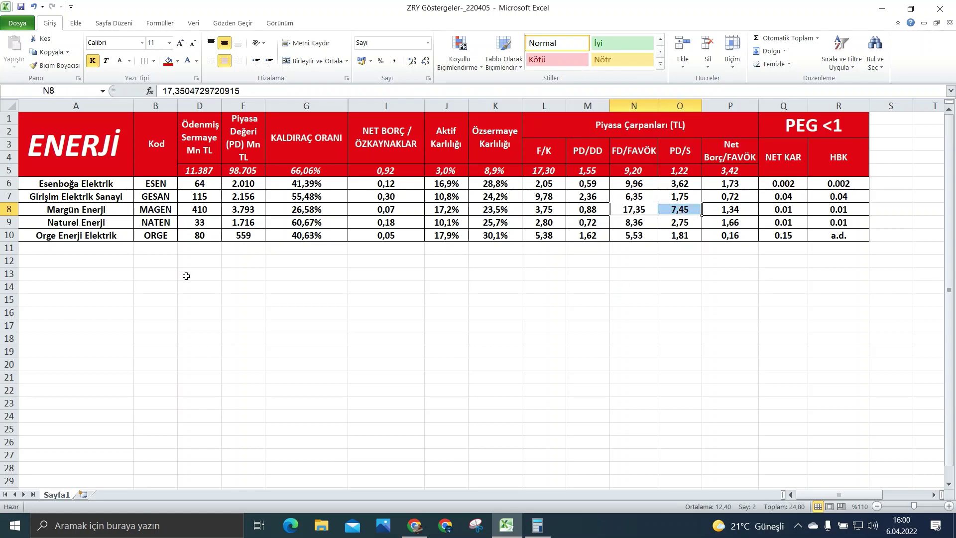
click(9, 210)
right_click(9, 209)
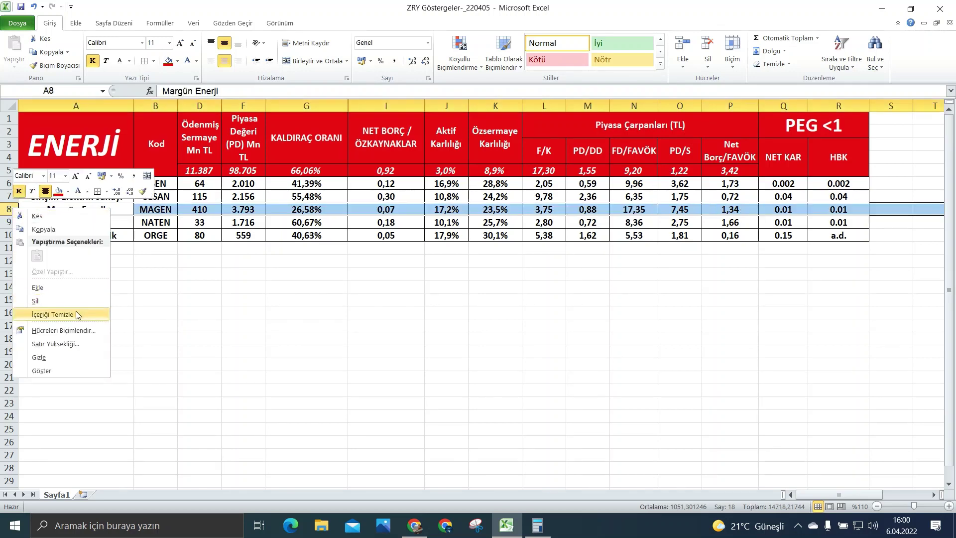
click(59, 300)
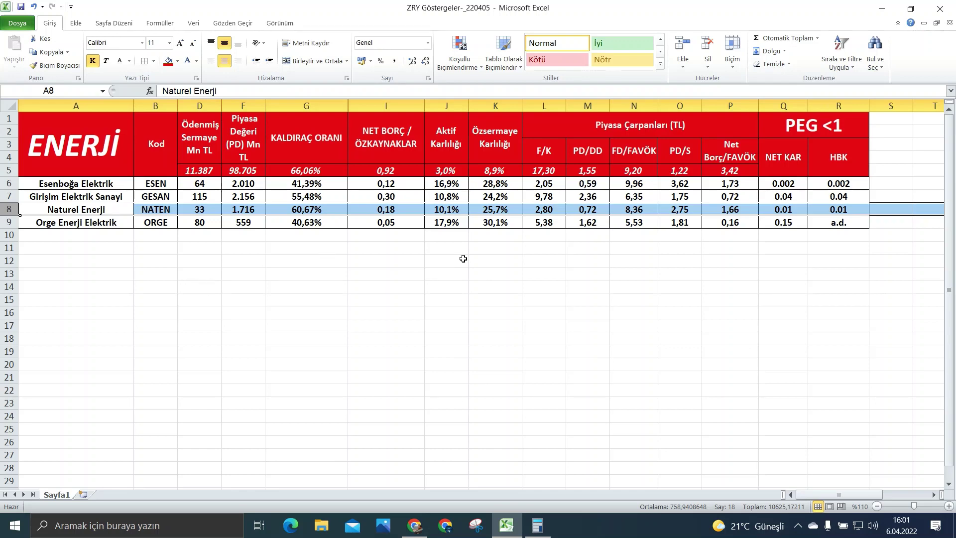
Check Orge Enerji Elektrik's PEG value under HBK, and delete its row
click(847, 225)
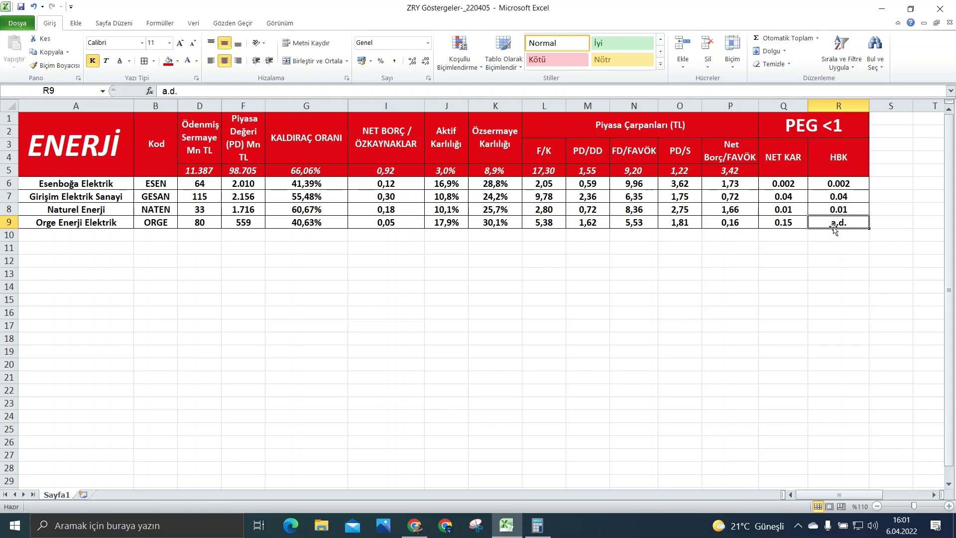
click(7, 223)
right_click(8, 222)
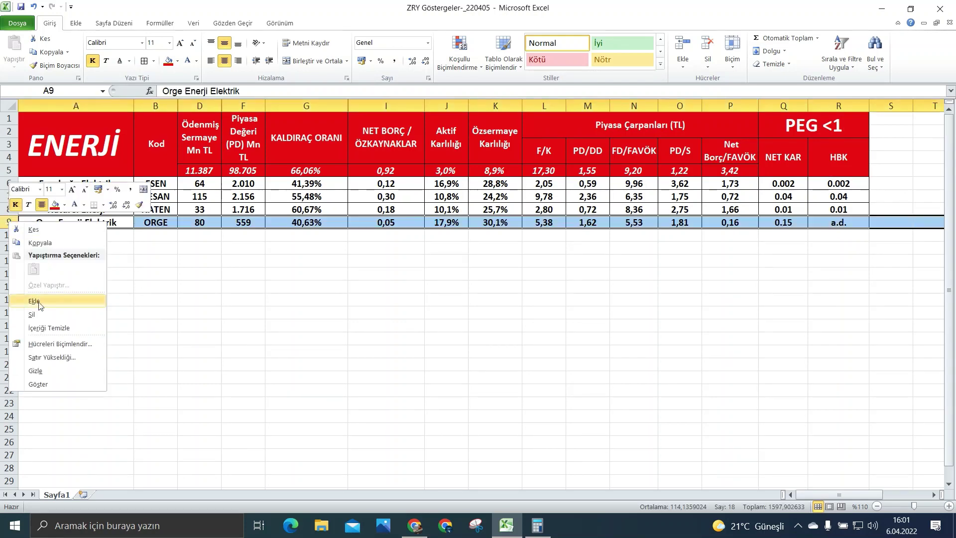
click(34, 319)
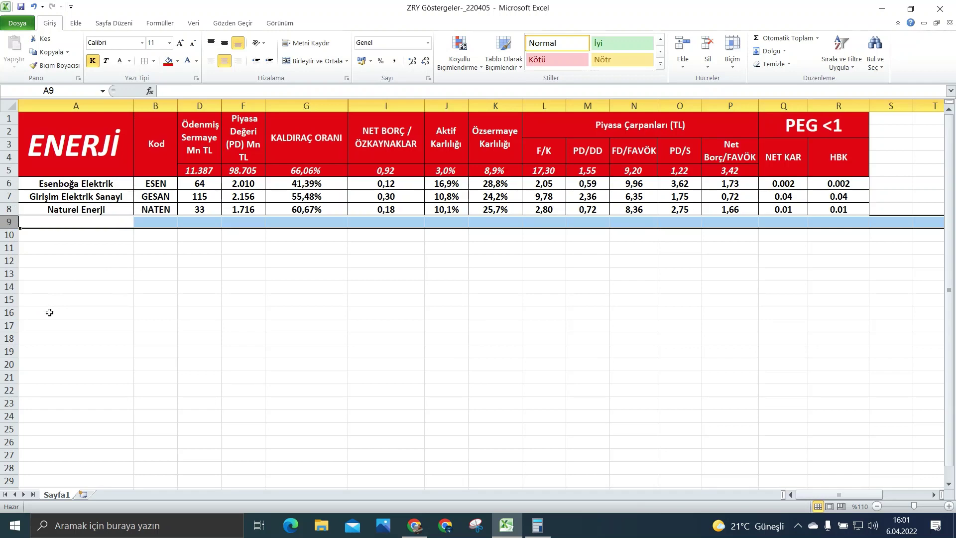
Check the NET KAR and HBK PEG values of Esenboğa Elektrik, Girişim Elektrik and Naturel Enerji against the PEG <1 criterion
click(789, 186)
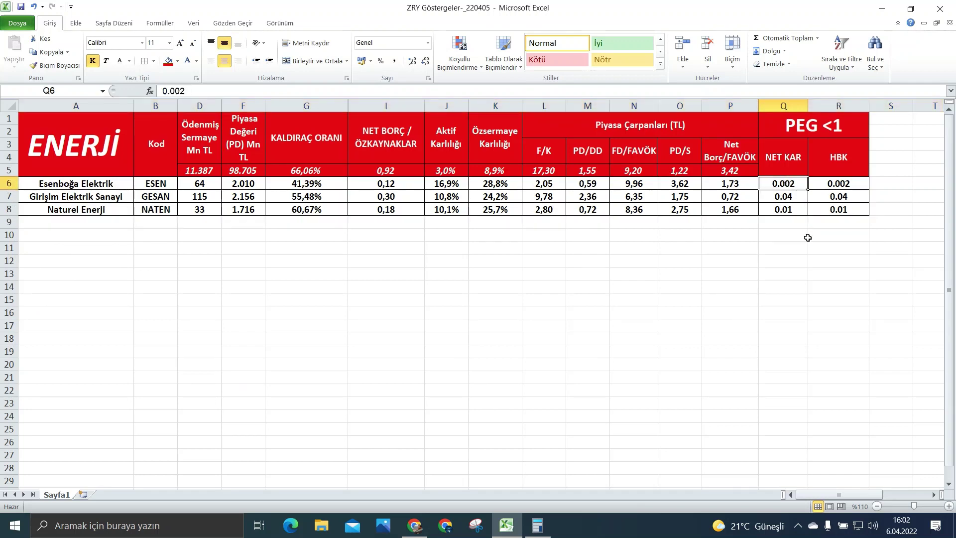
click(850, 182)
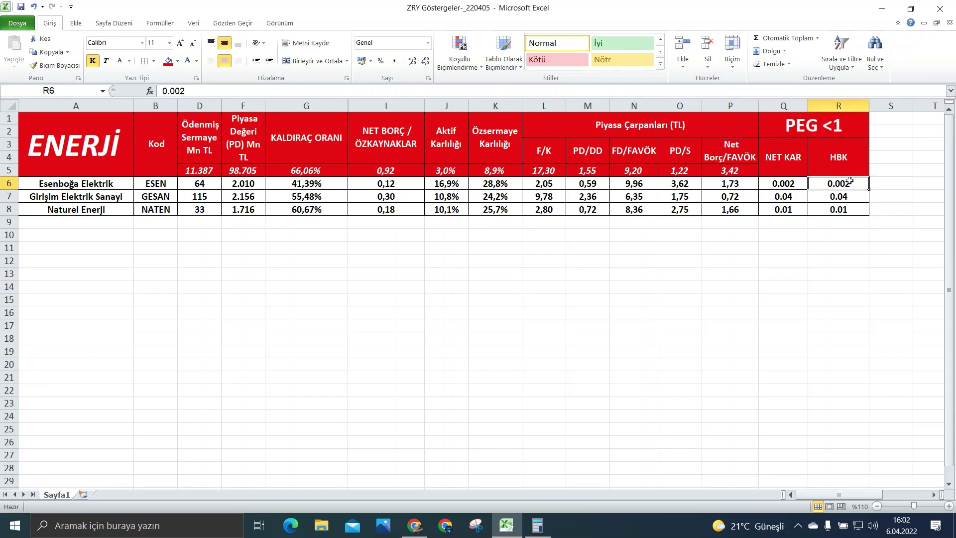
click(781, 199)
drag(811, 198, 838, 209)
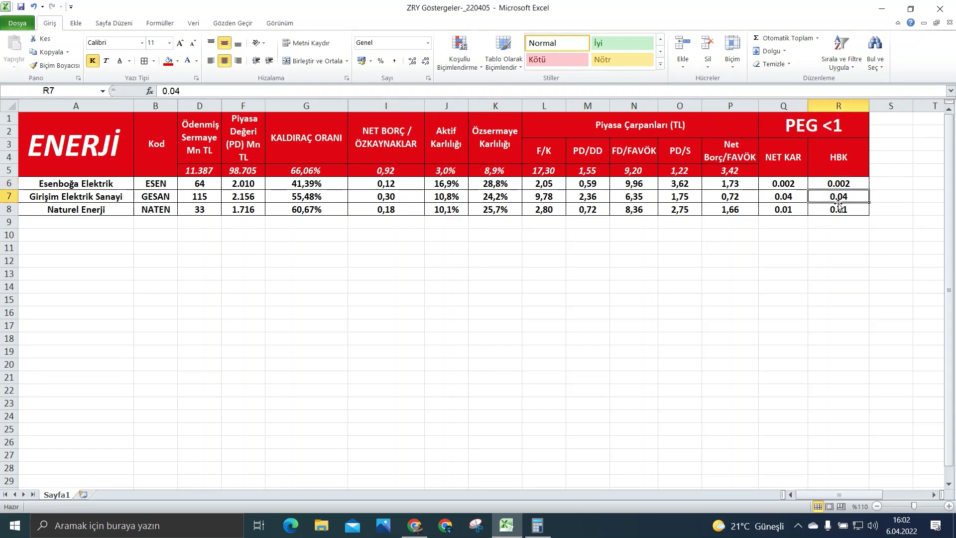
click(791, 214)
click(845, 210)
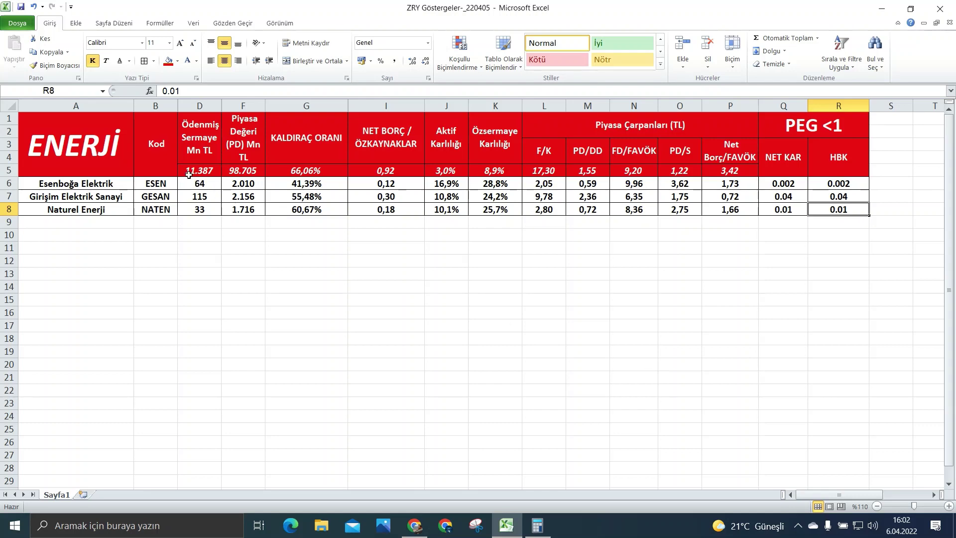
Compare the three remaining companies' paid-in capital and market multiples, from F/K through Net Borç/FAVÖK
click(204, 185)
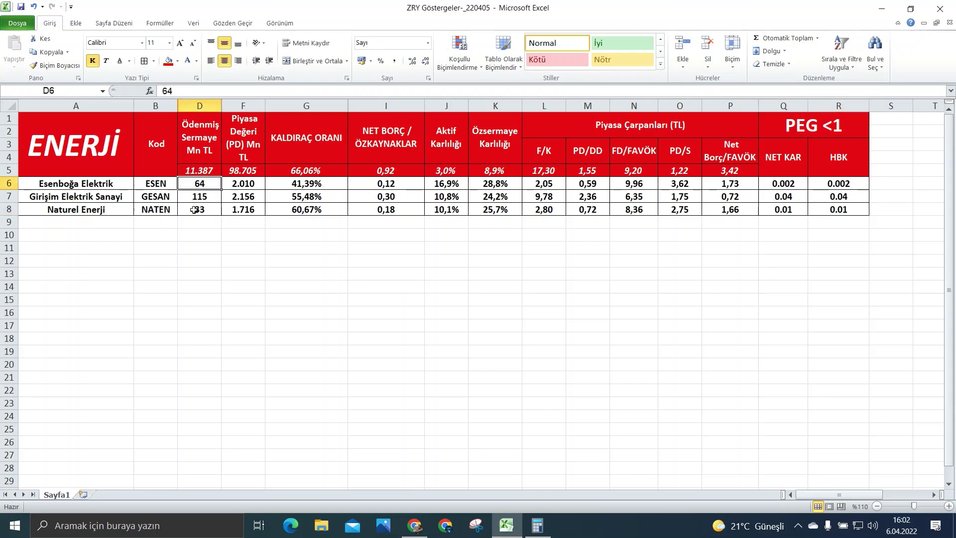
click(200, 210)
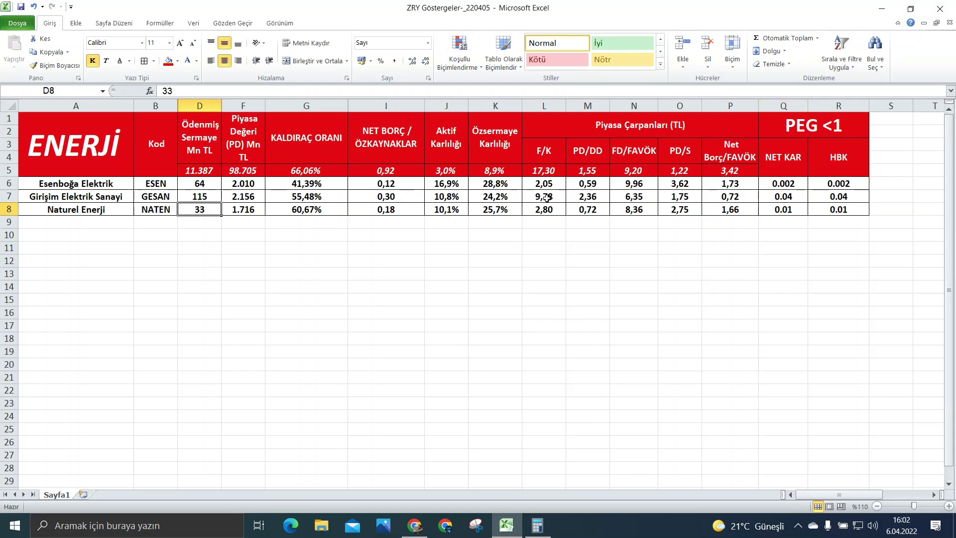
drag(548, 197, 637, 198)
click(673, 272)
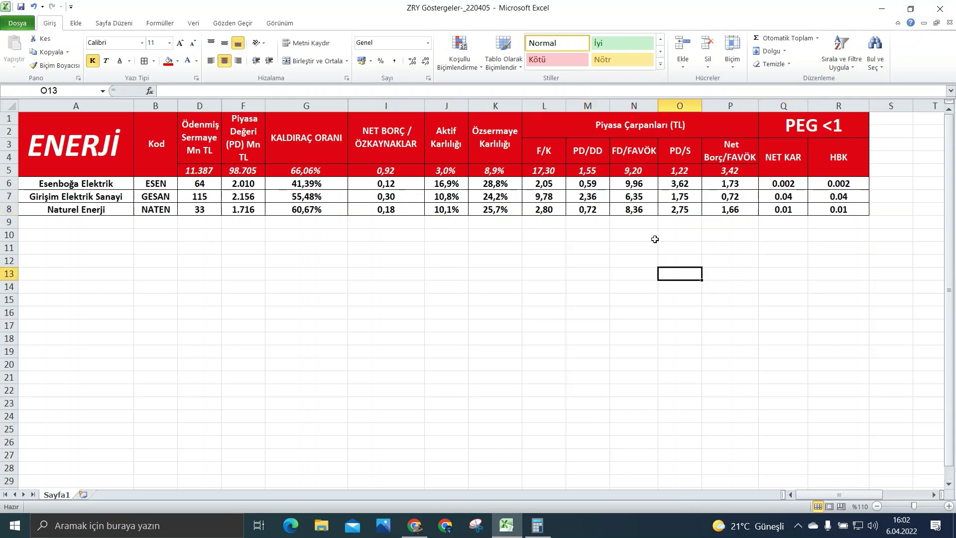
click(634, 196)
click(685, 197)
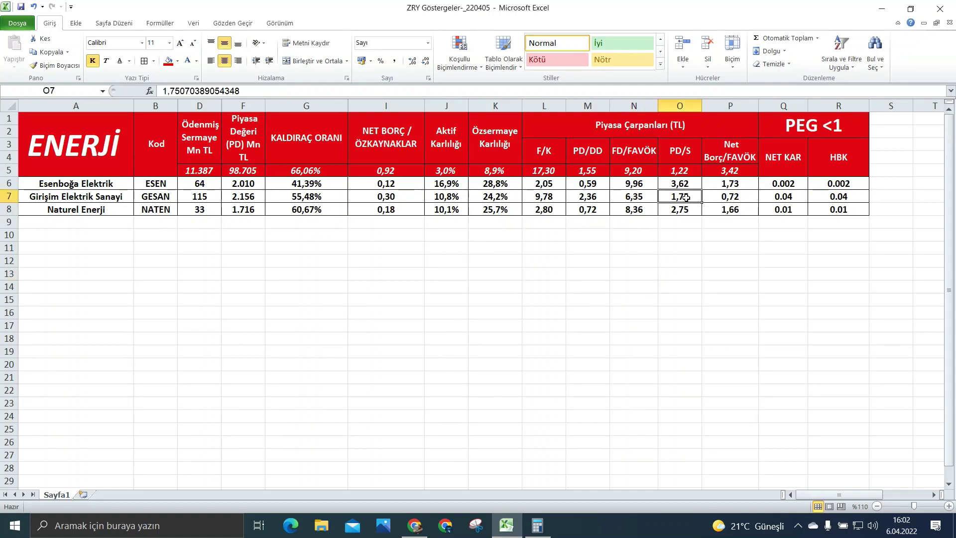
click(720, 199)
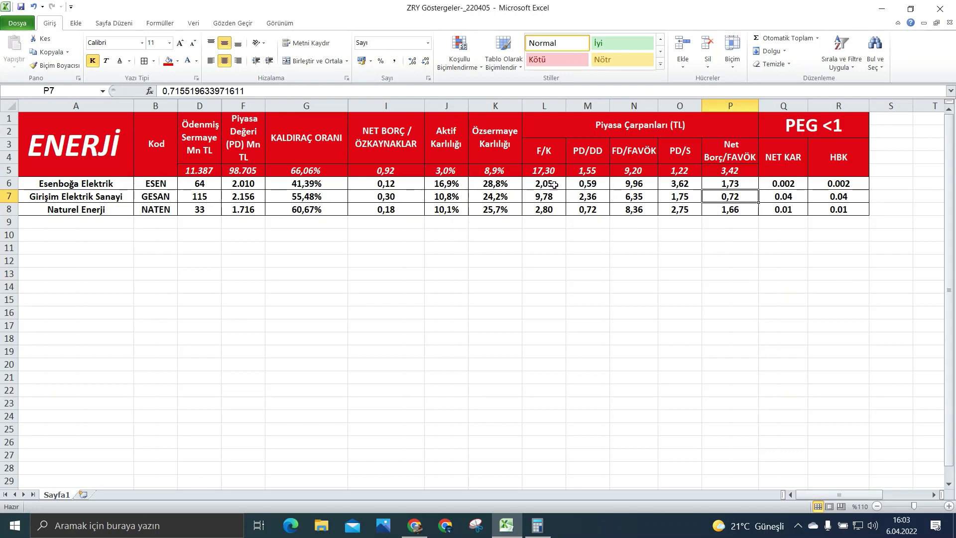
drag(533, 184, 578, 211)
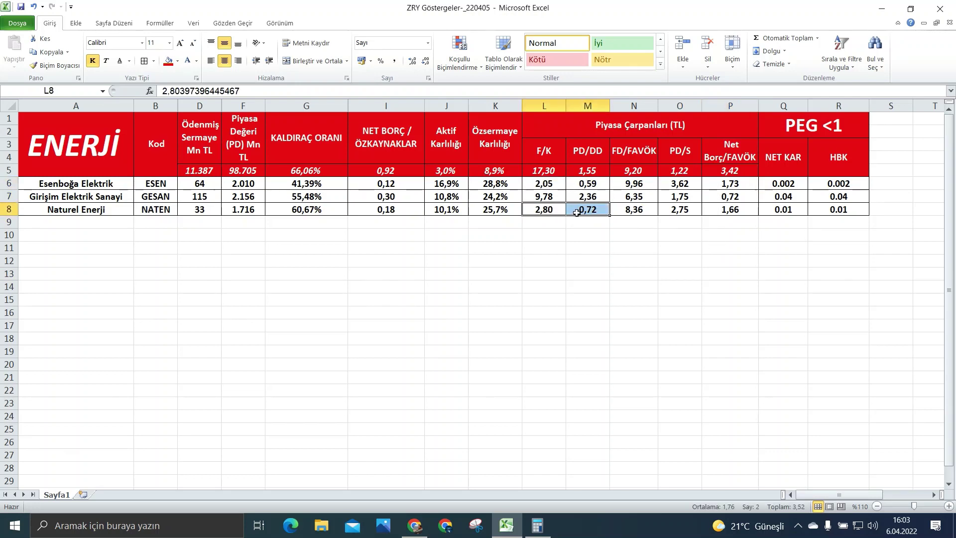
click(553, 337)
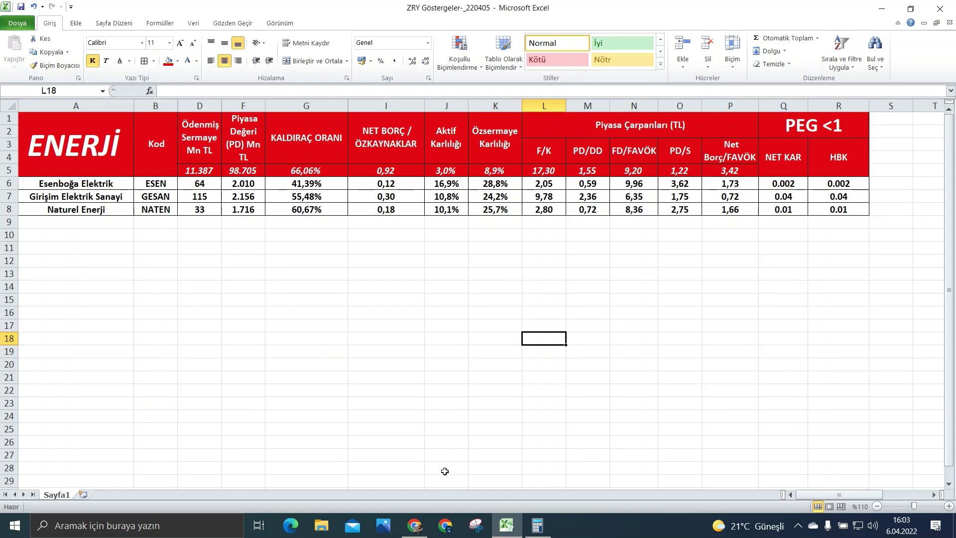
Switch to Chrome and close the KARYE score card and the one following it, keeping the ESEN, GESAN and NATEN pages
click(415, 525)
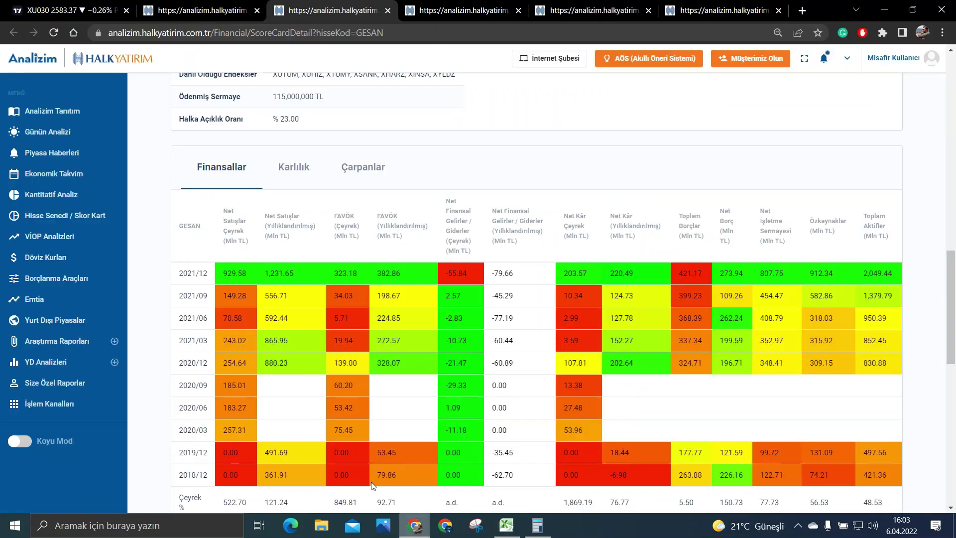
click(202, 9)
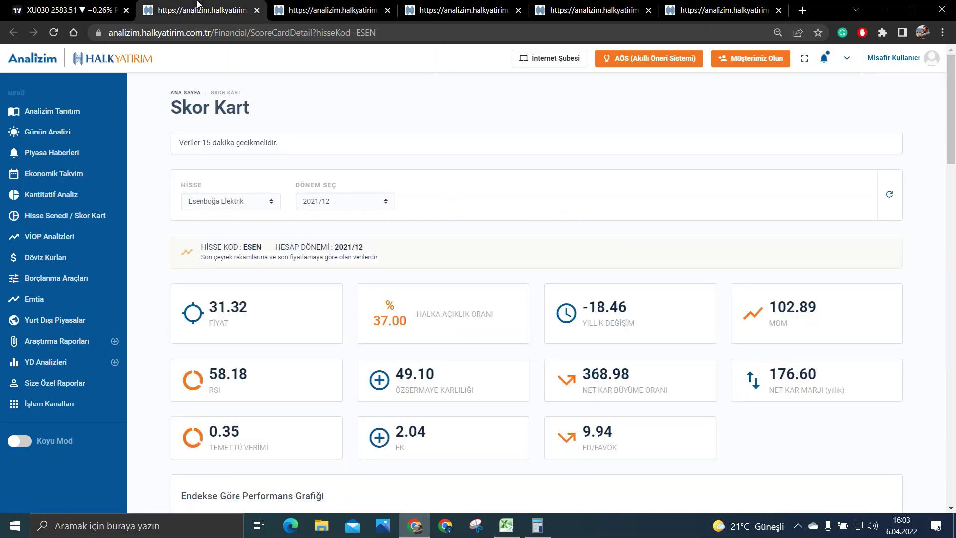
click(392, 4)
click(404, 5)
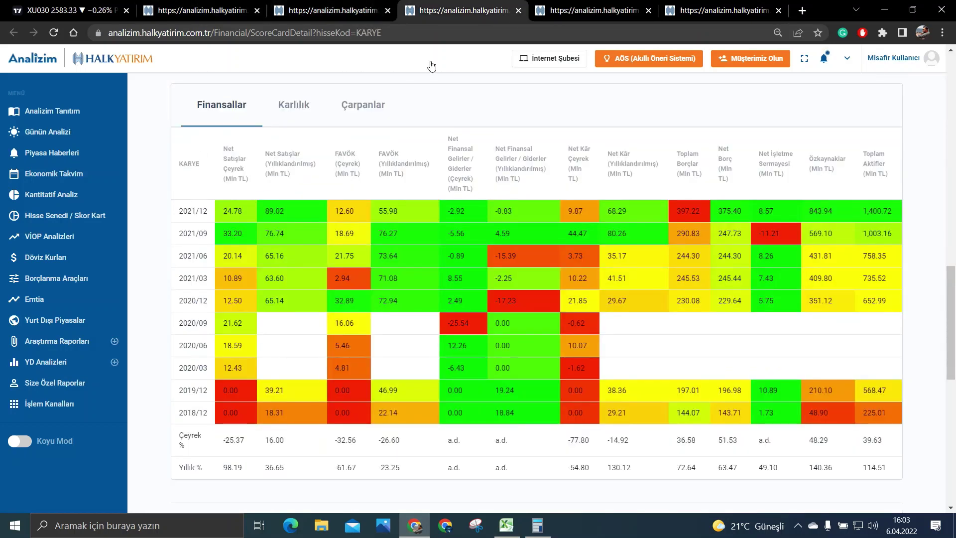
click(519, 11)
click(519, 11)
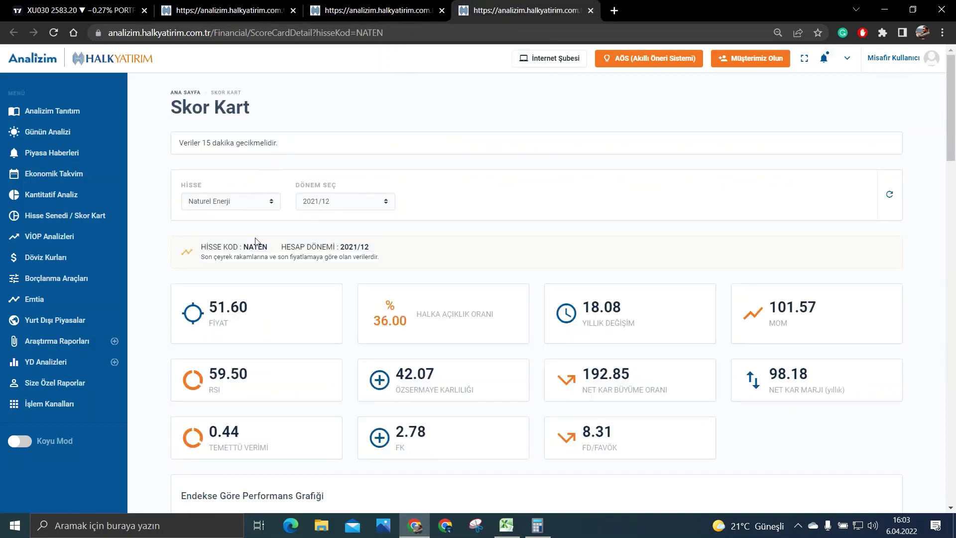
Examine Esenboğa Elektrik's financials by period and its Çarpanlar table on the ESEN score card
click(234, 6)
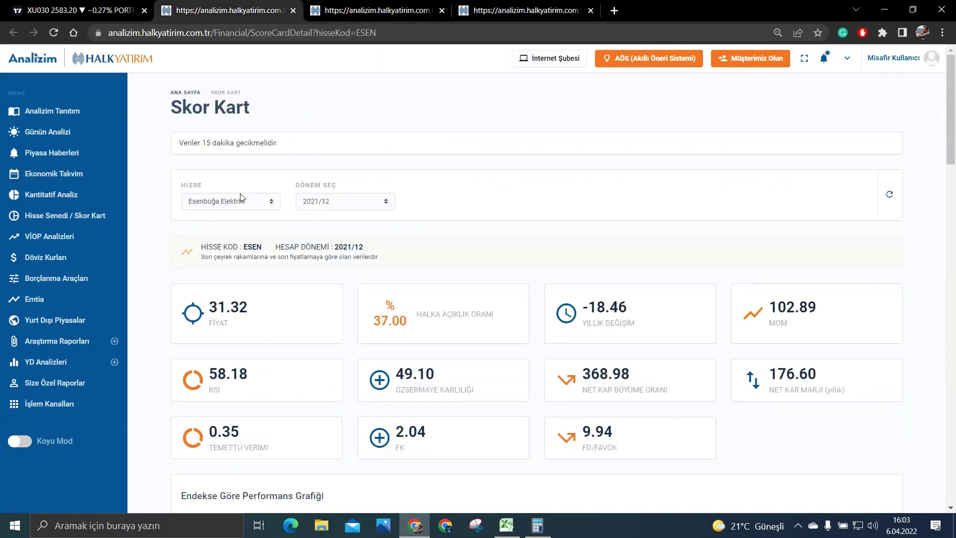
scroll(241, 197, down, 10)
scroll(245, 194, down, 7)
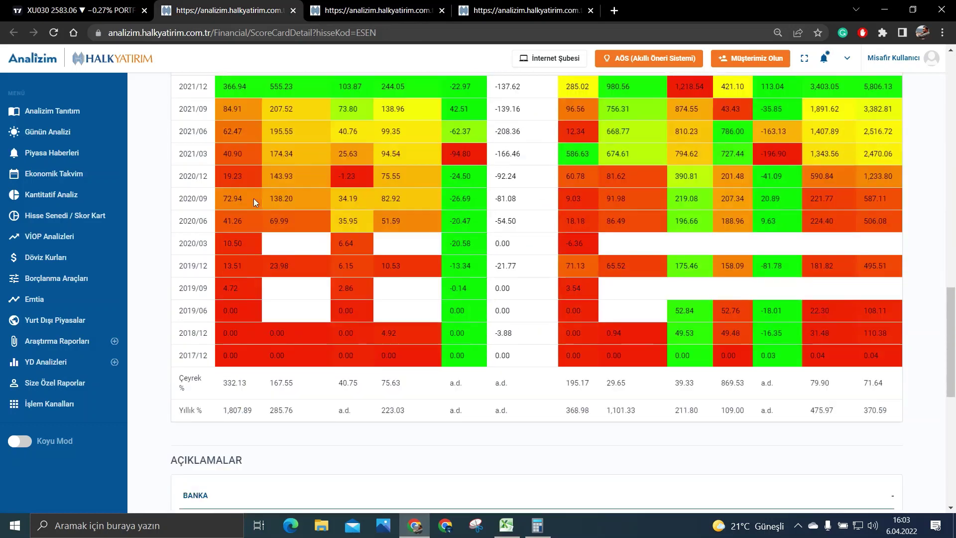
scroll(258, 220, up, 1)
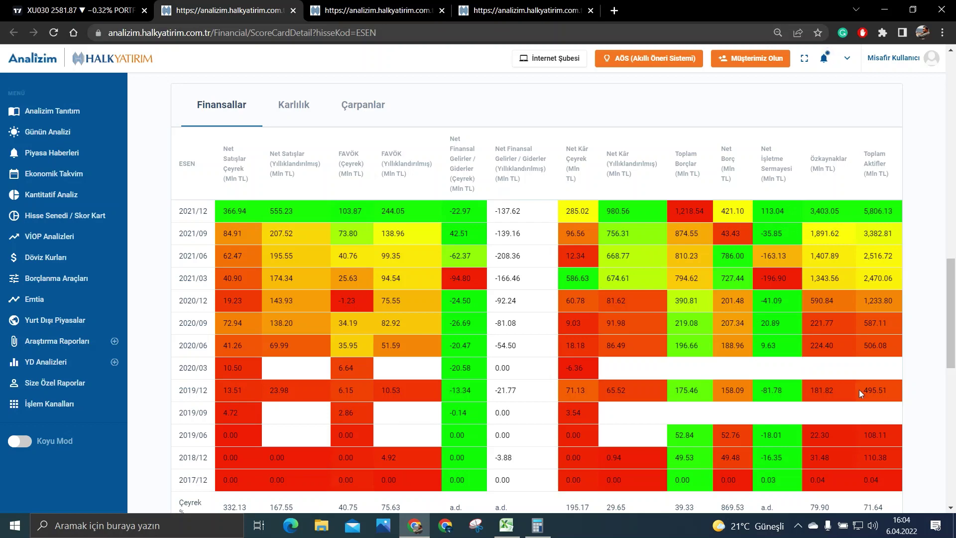
click(360, 100)
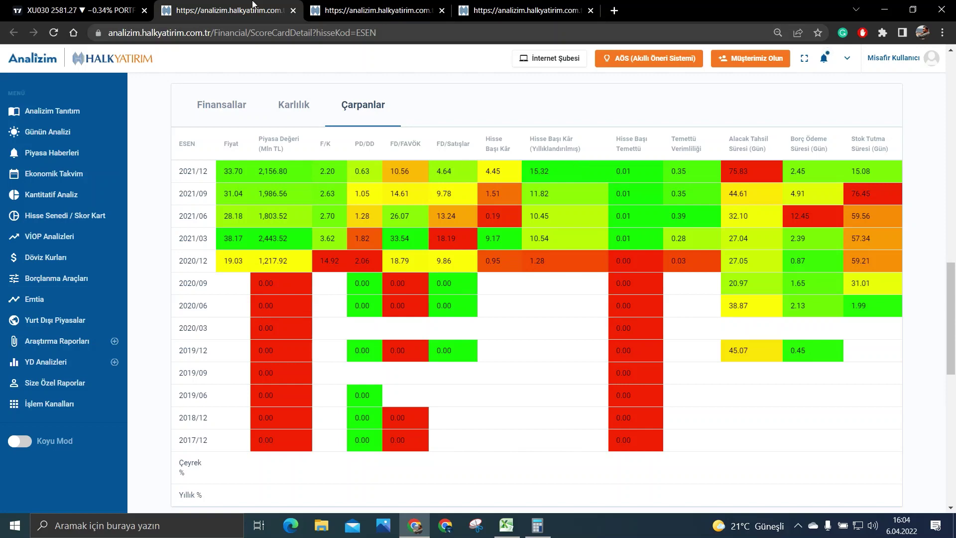
Close the ESEN score card and examine Girişim Elektrik's financials by period on the GESAN score card
click(293, 10)
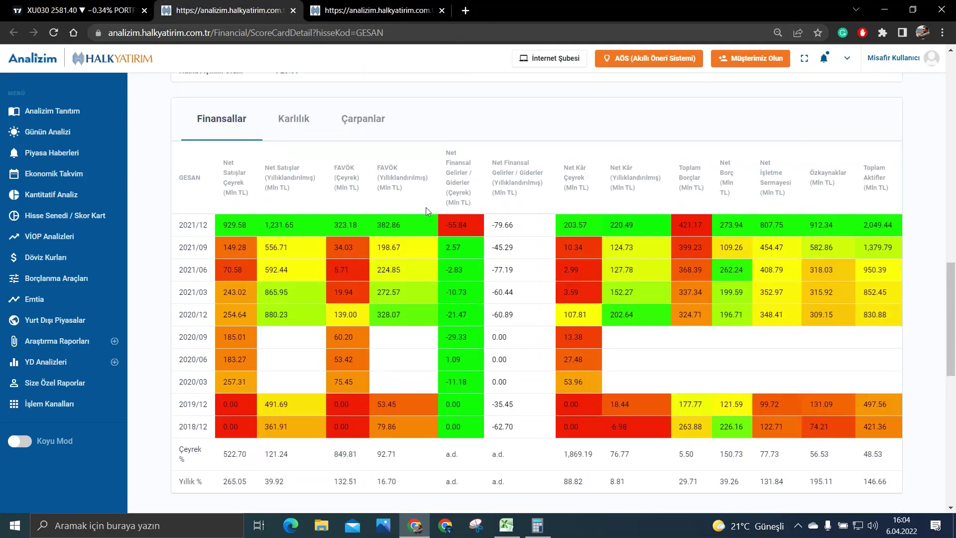
scroll(426, 211, down, 1)
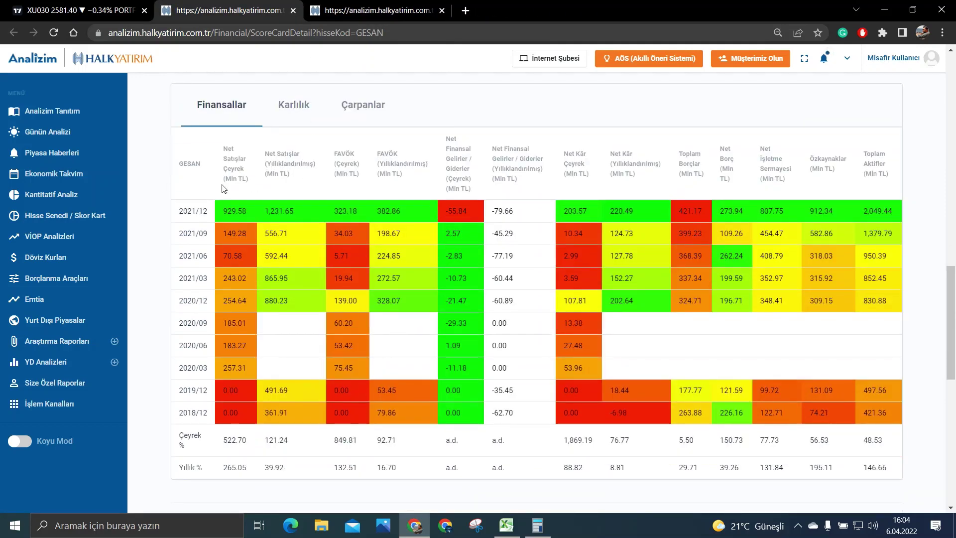